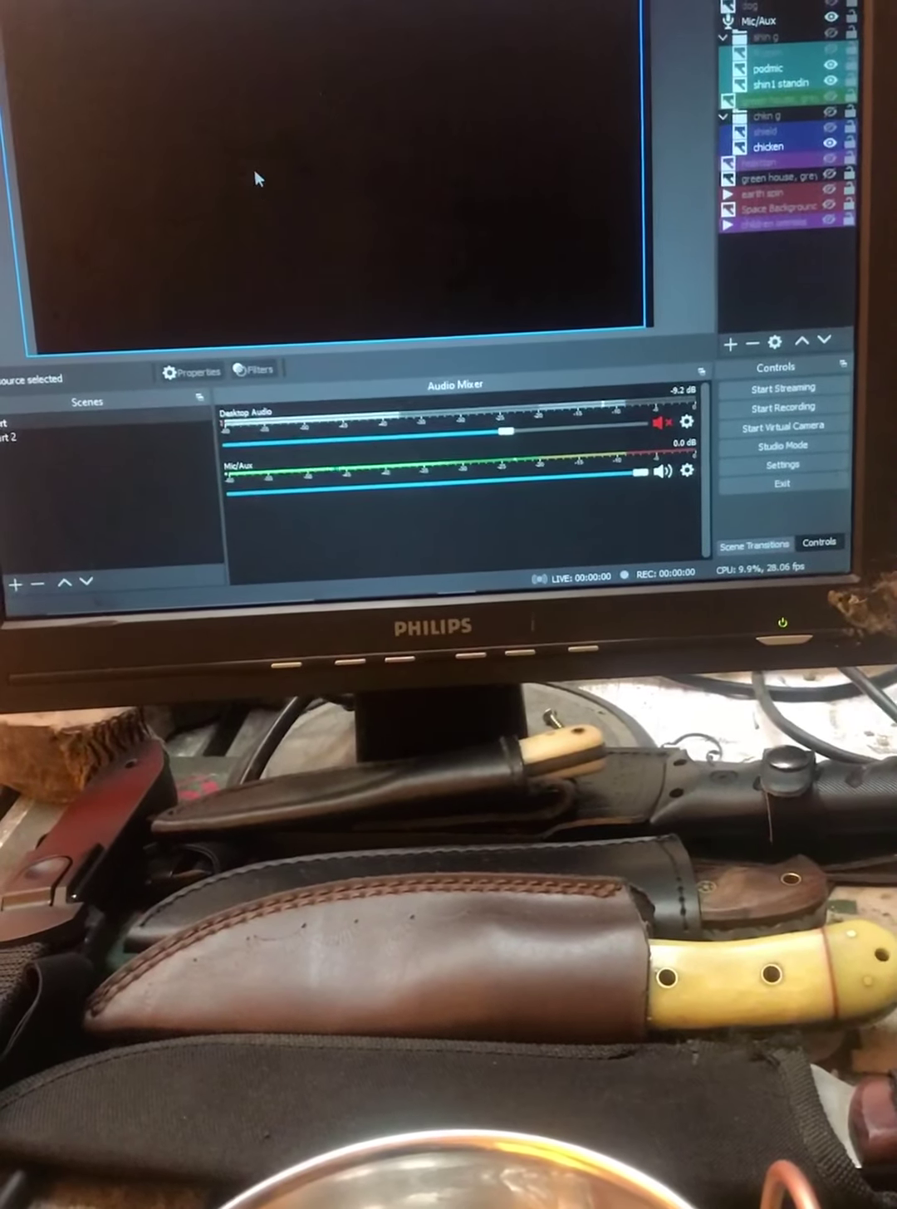
Turn on the Space Background source so the nebula appears in the scene.
{"action": "left_click", "coordinate": [356, 109]}
{"action": "left_click", "coordinate": [566, 123]}
{"action": "left_click", "coordinate": [623, 161]}
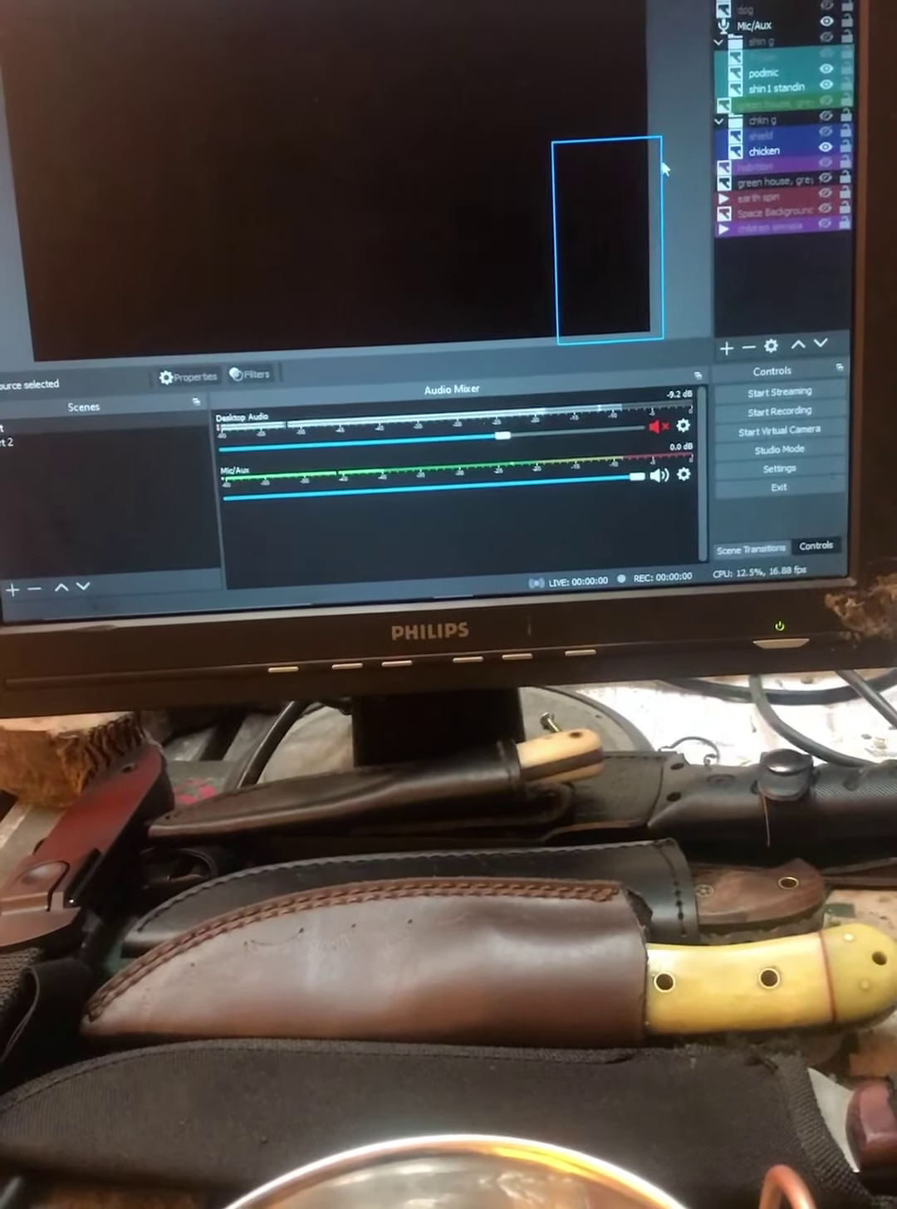
{"action": "left_click", "coordinate": [741, 224]}
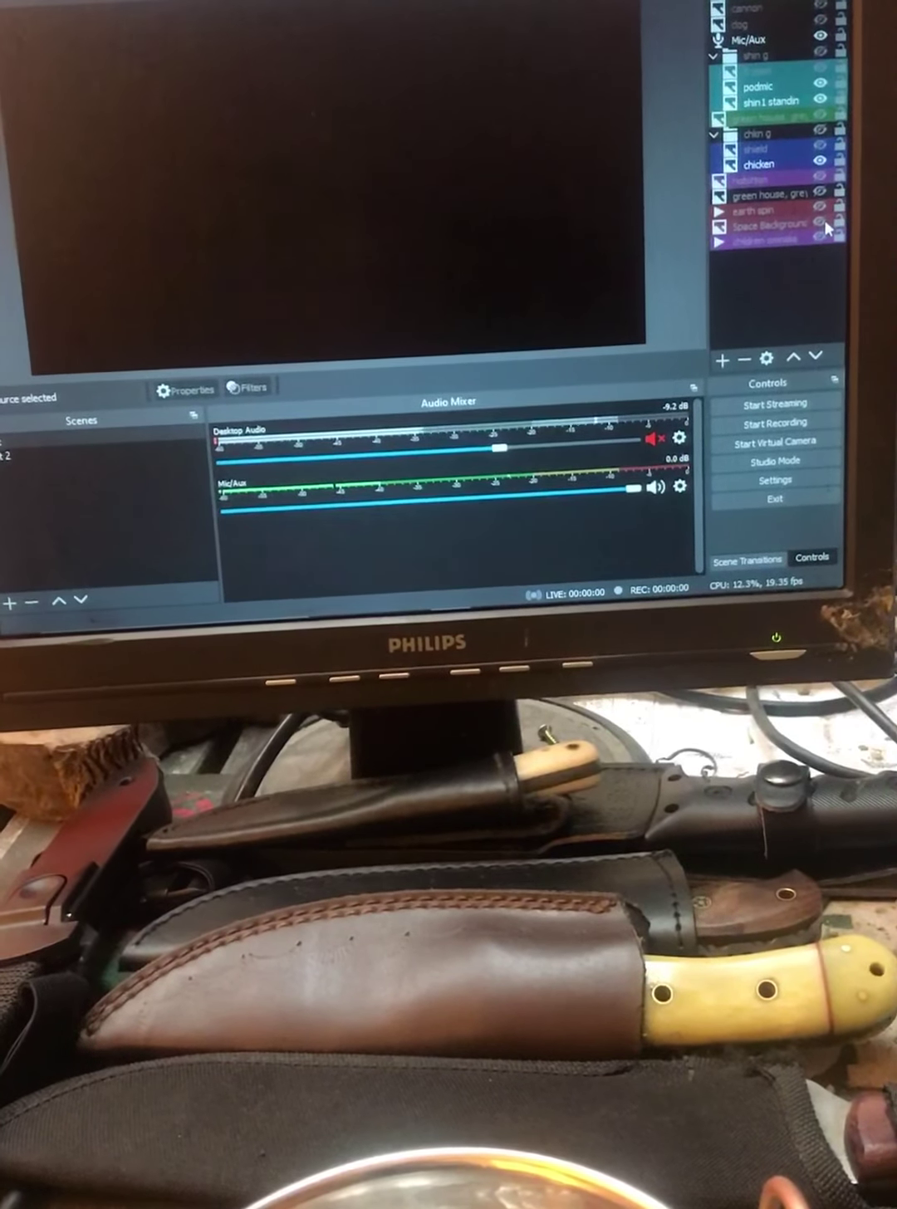
{"action": "left_click", "coordinate": [822, 226]}
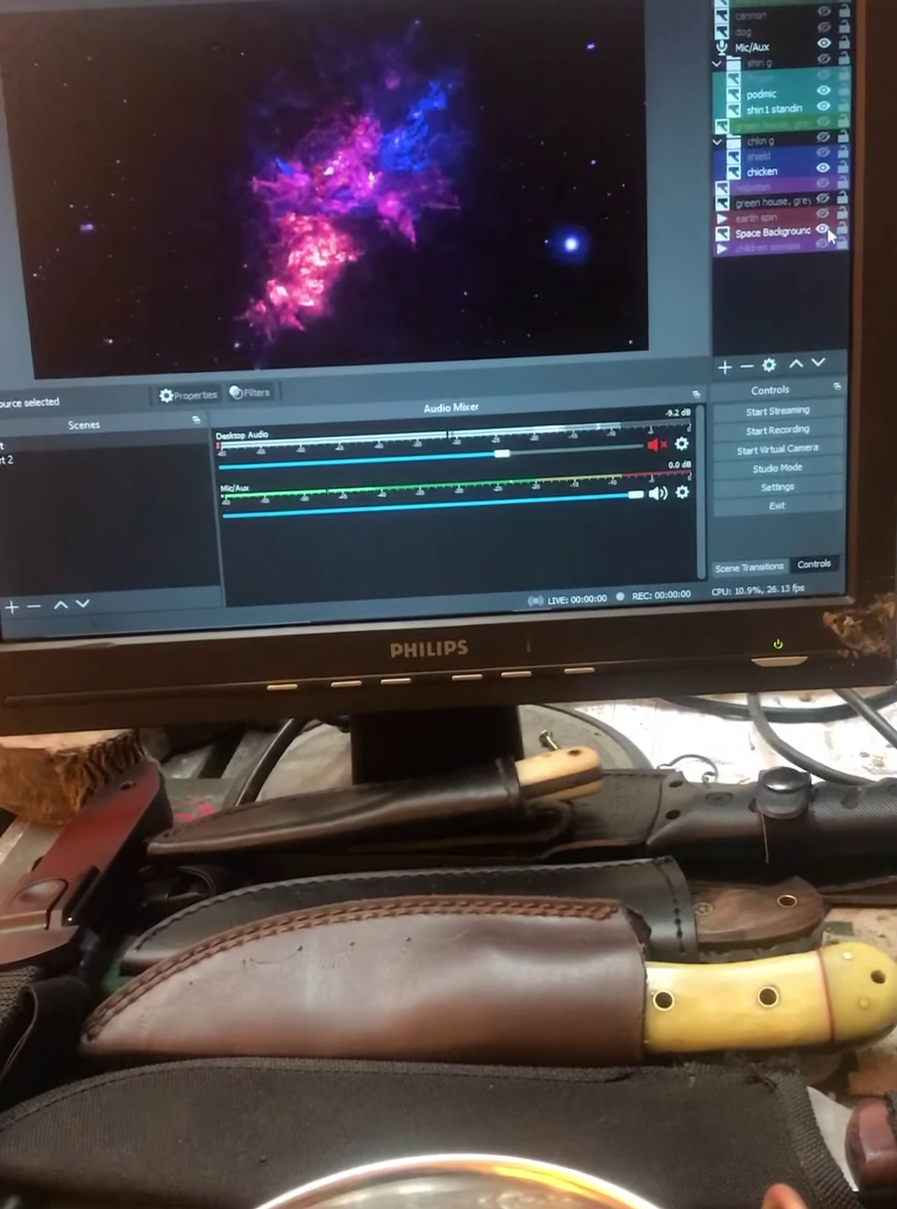
Check the sources in the preview, then bring up the Add Source type list.
{"action": "left_click", "coordinate": [509, 122]}
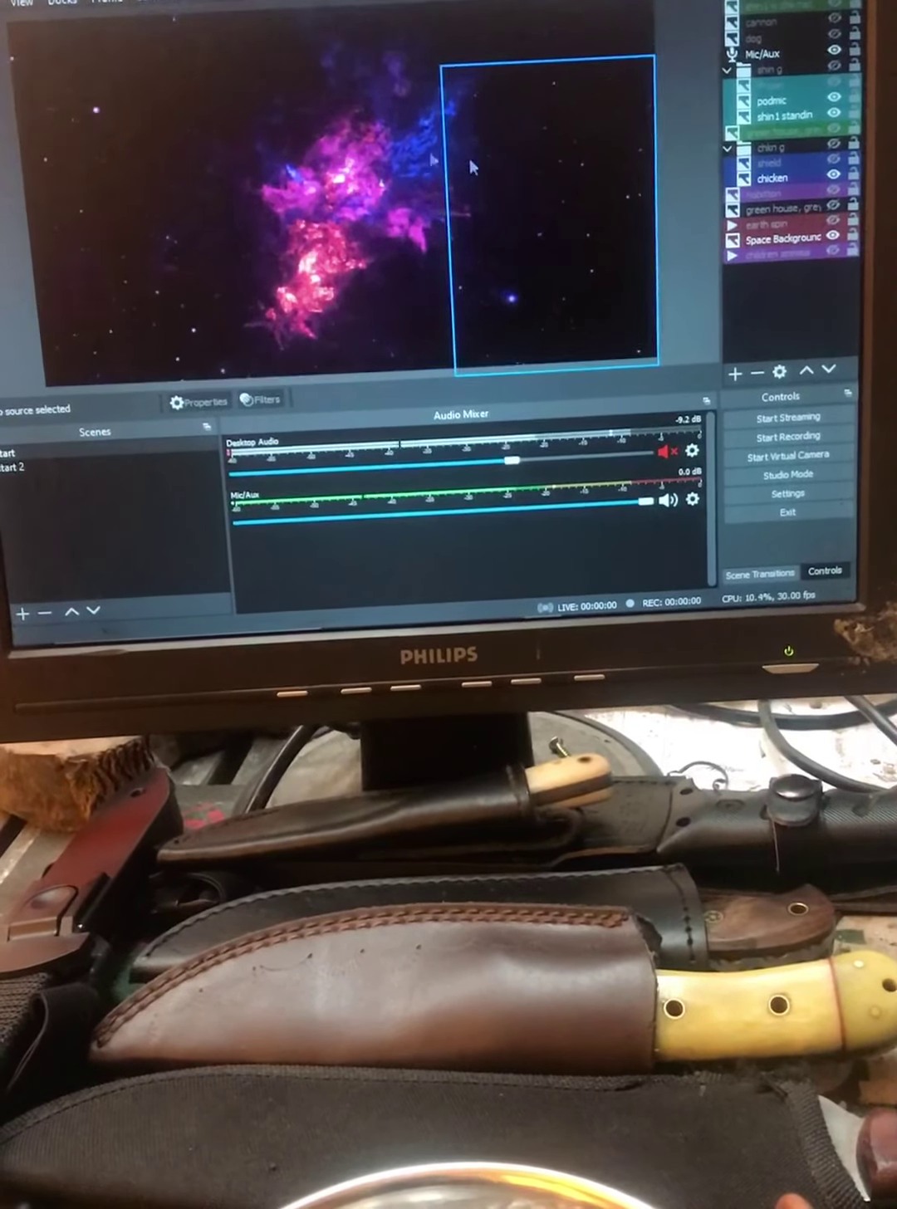
{"action": "left_click", "coordinate": [443, 237]}
{"action": "left_click", "coordinate": [420, 381]}
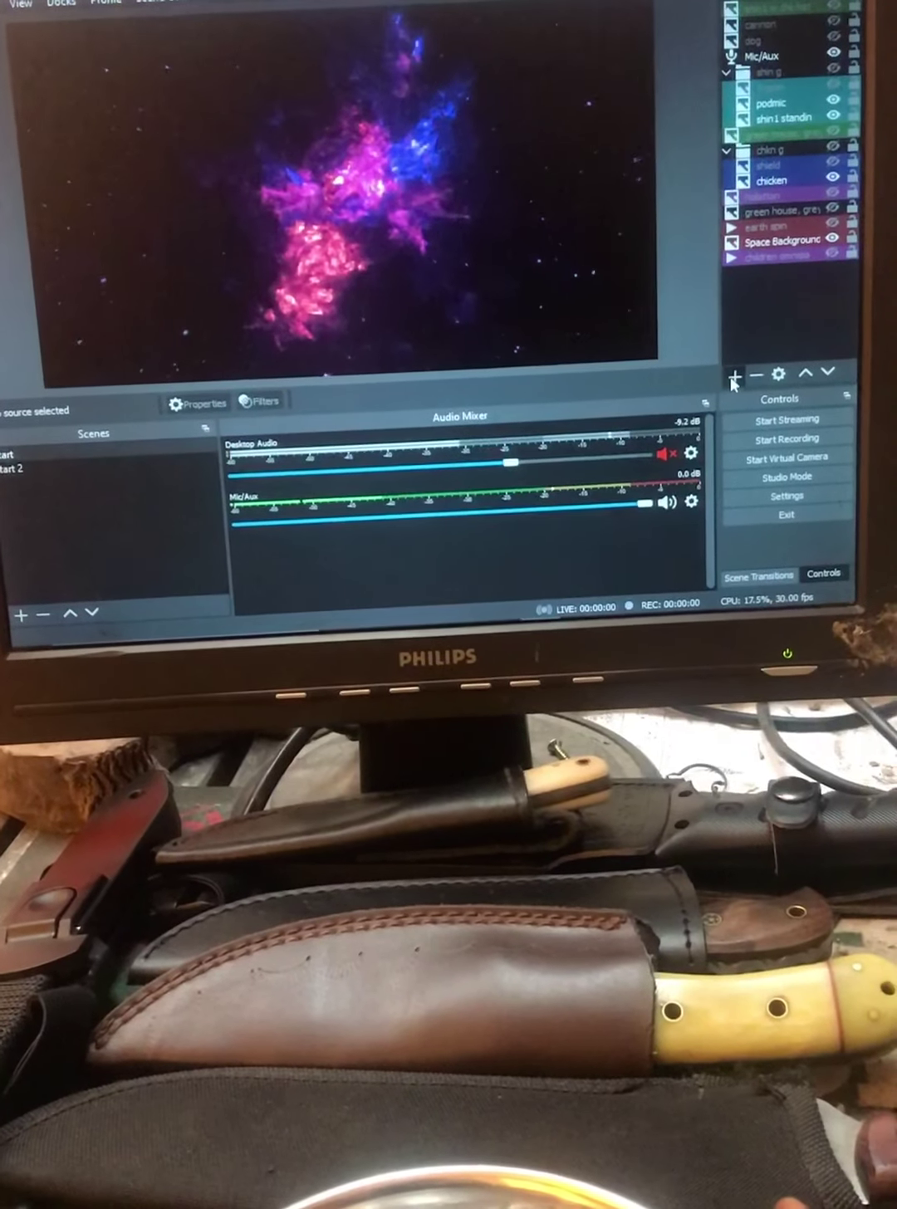
{"action": "left_click", "coordinate": [729, 376]}
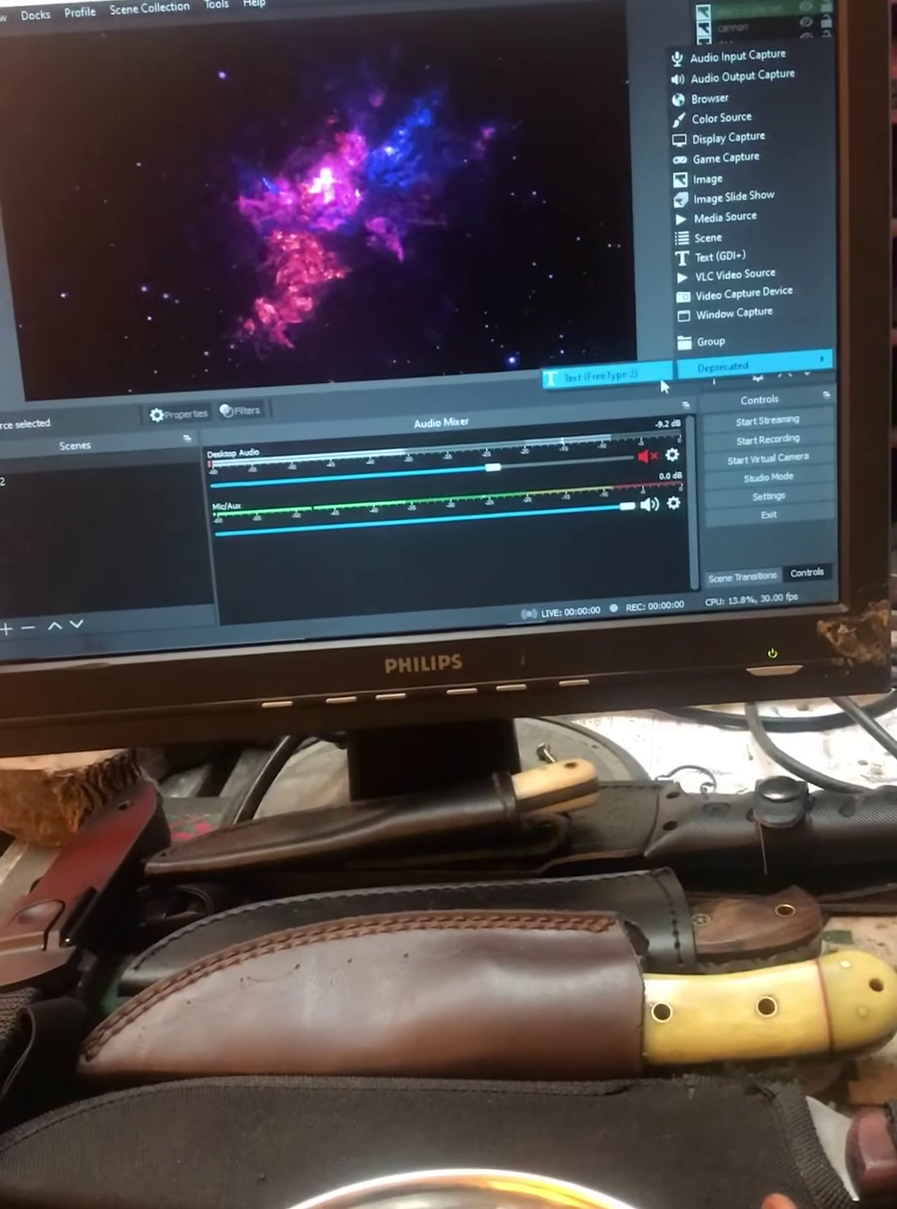
Dismiss the Add Source list and turn on the shin g character group.
{"action": "left_click", "coordinate": [529, 283]}
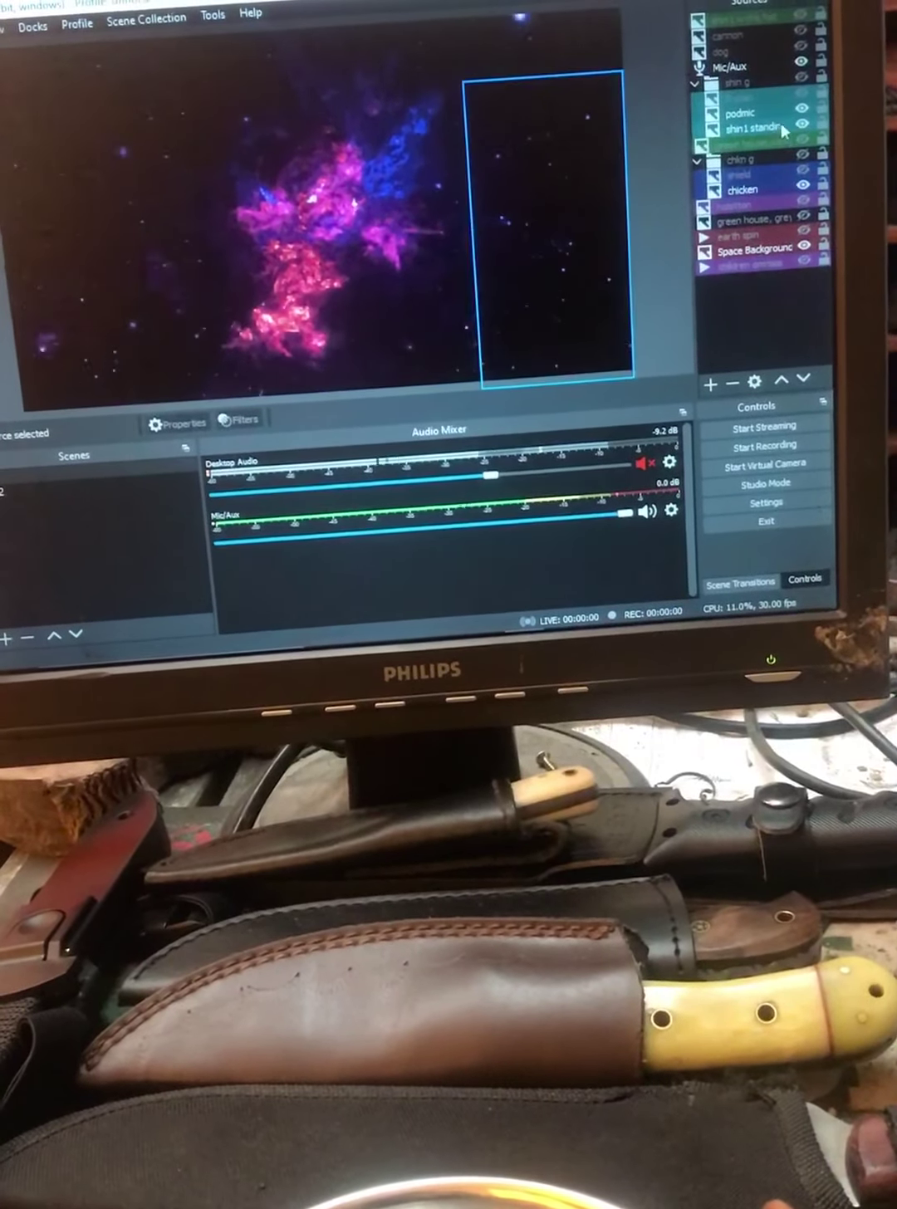
{"action": "left_click", "coordinate": [807, 89]}
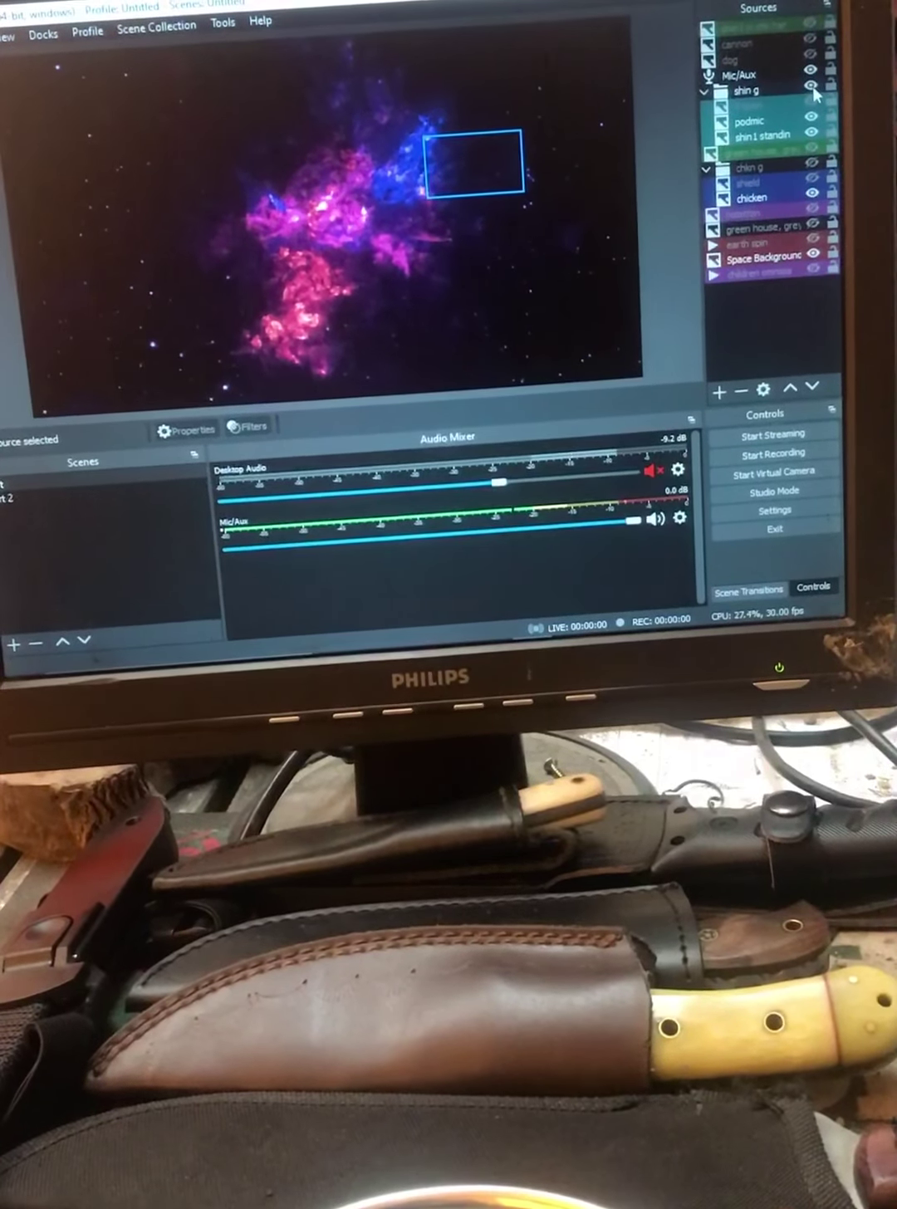
{"action": "left_click", "coordinate": [812, 87]}
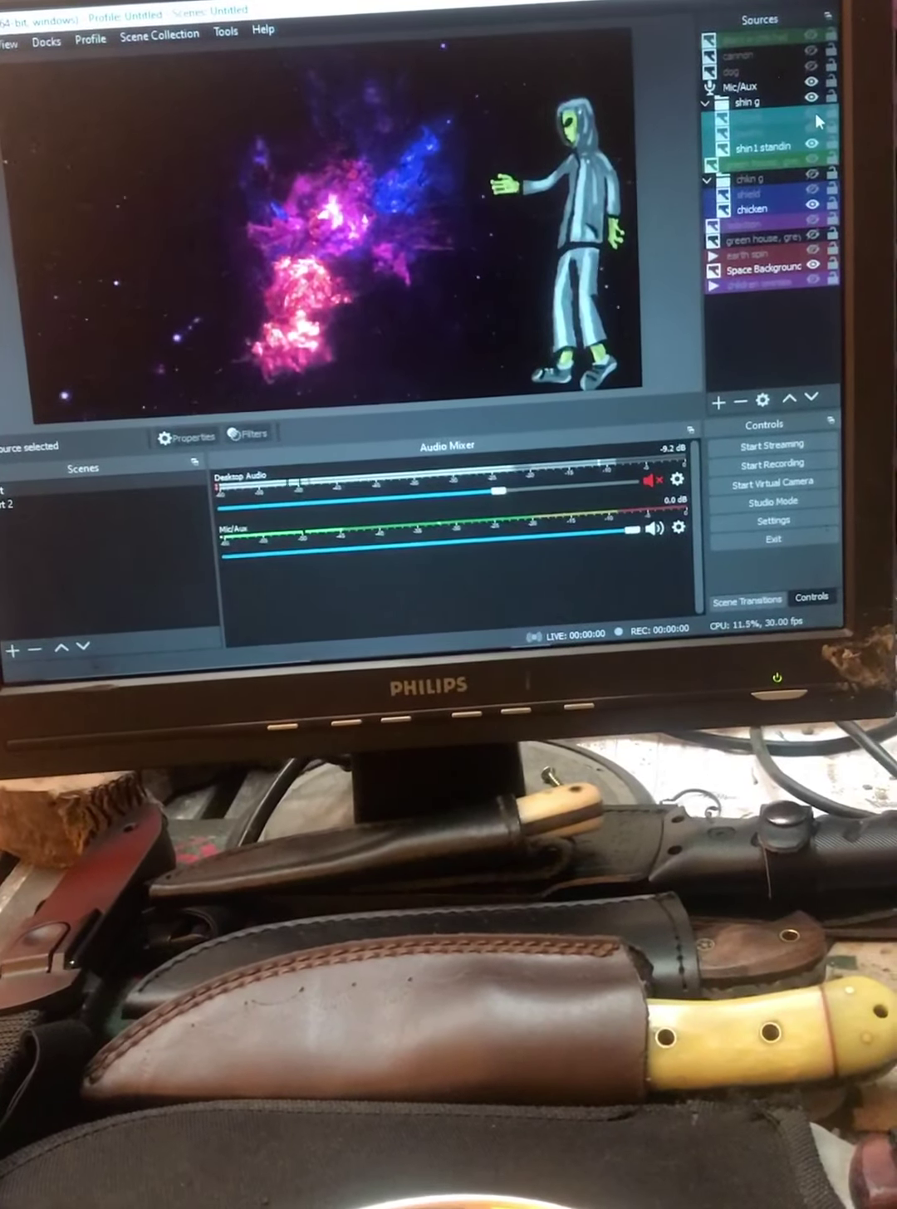
Hide the frypan and show the podmic so the alien holds a microphone.
{"action": "left_click", "coordinate": [814, 118]}
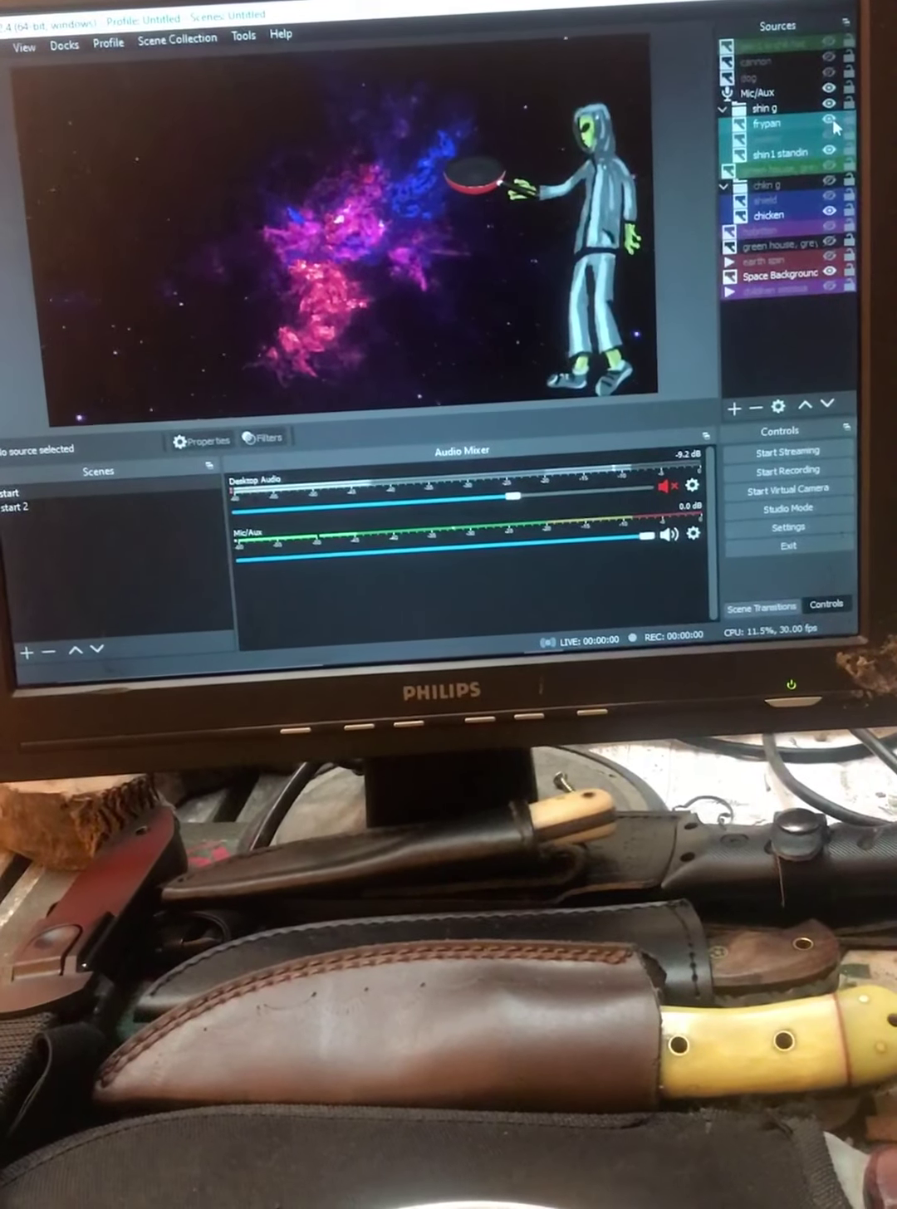
{"action": "left_click", "coordinate": [829, 126]}
{"action": "left_click", "coordinate": [827, 132]}
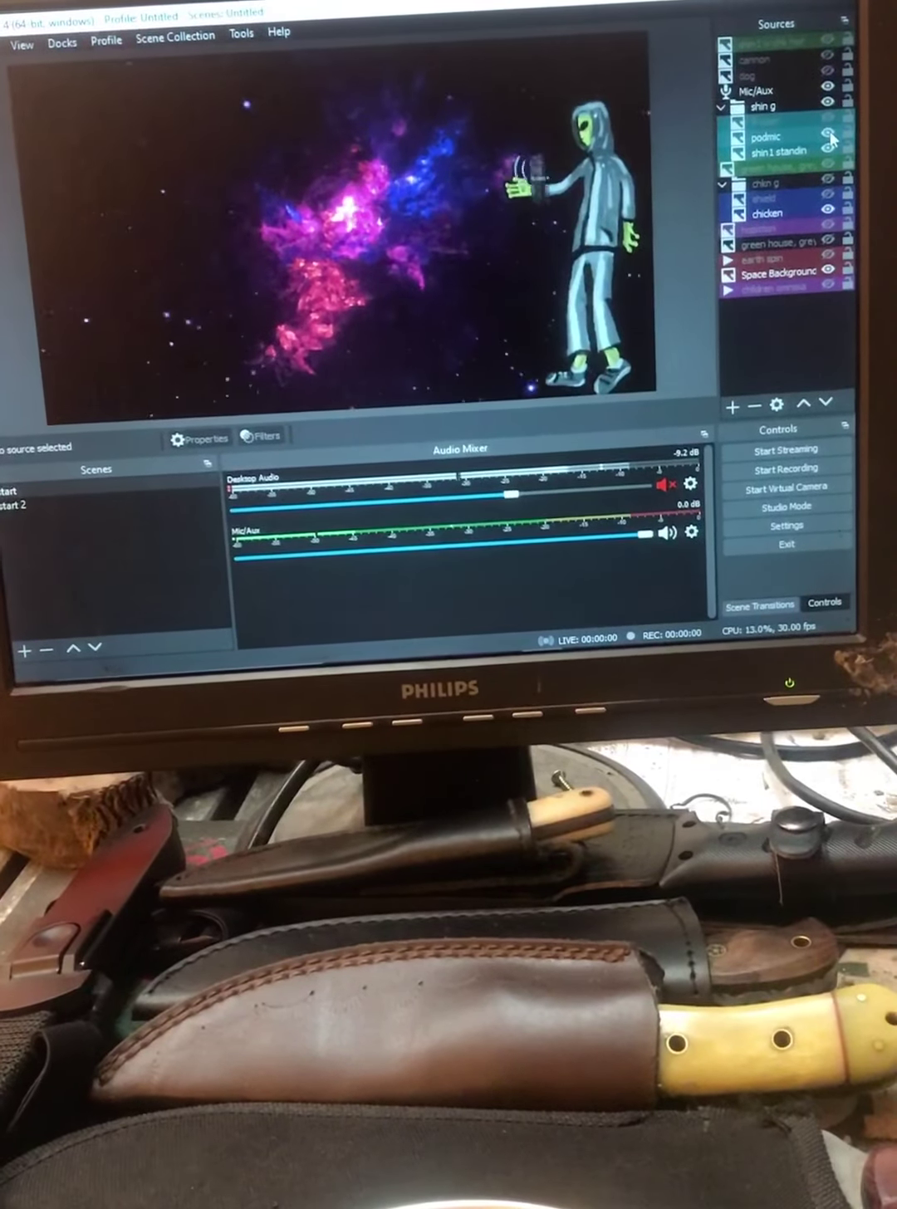
{"action": "left_click", "coordinate": [619, 170]}
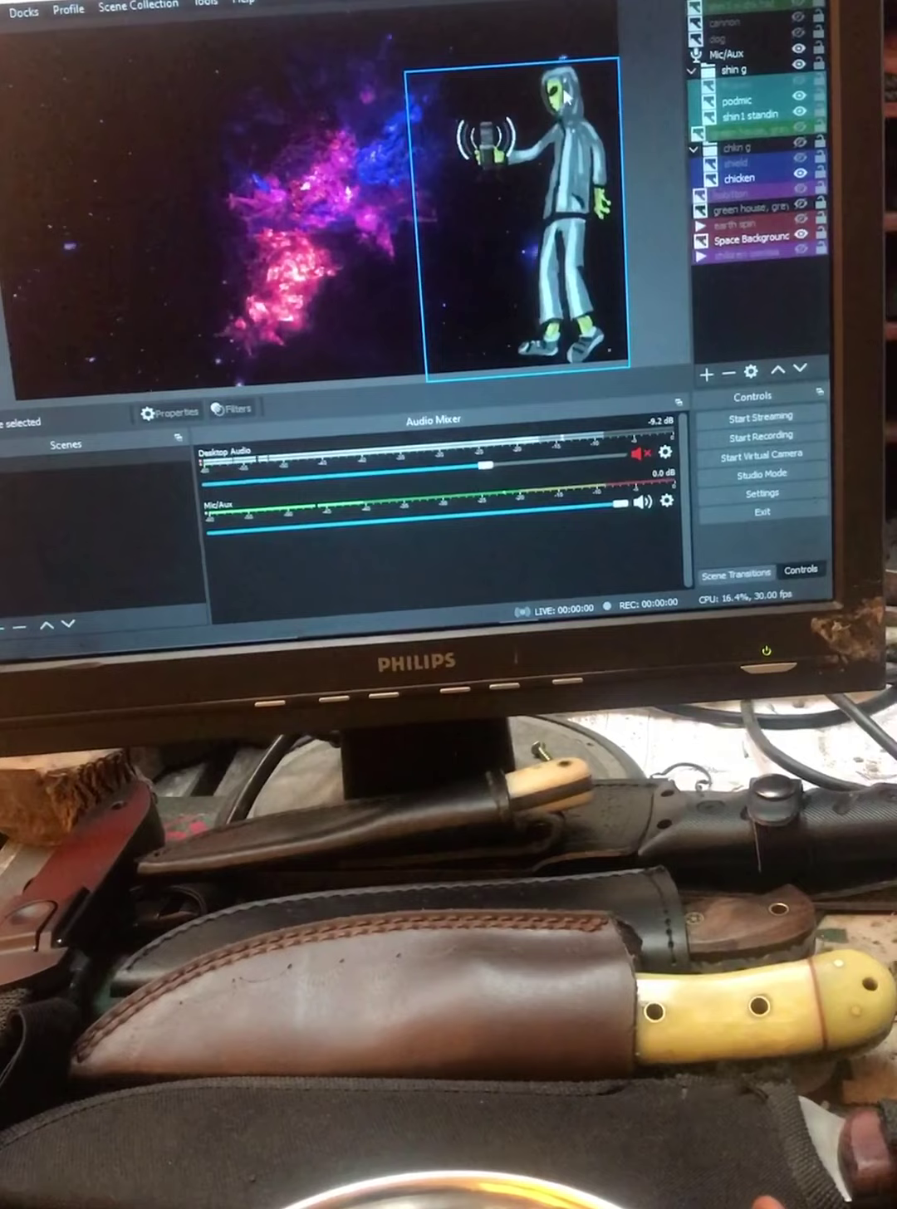
{"action": "left_click", "coordinate": [514, 218]}
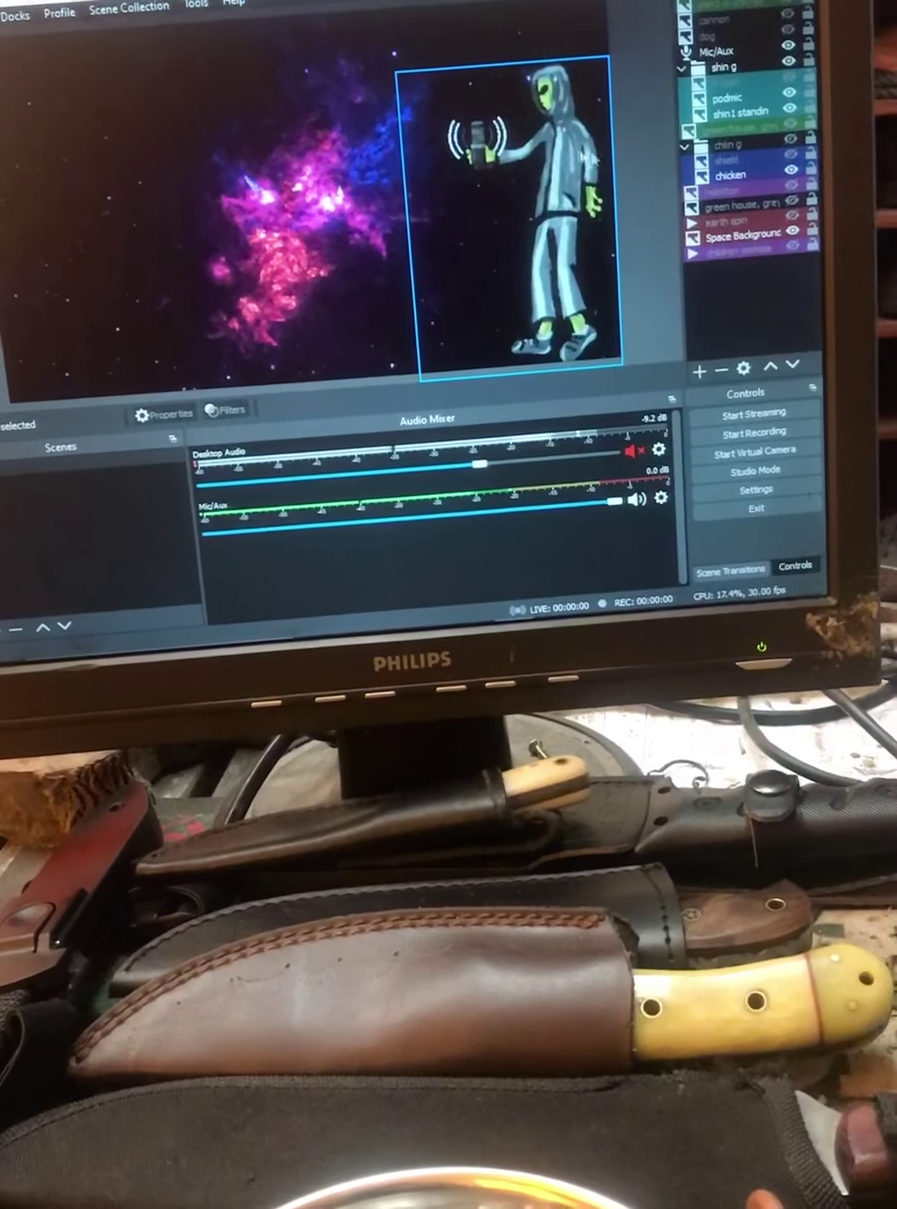
{"action": "left_click", "coordinate": [694, 333]}
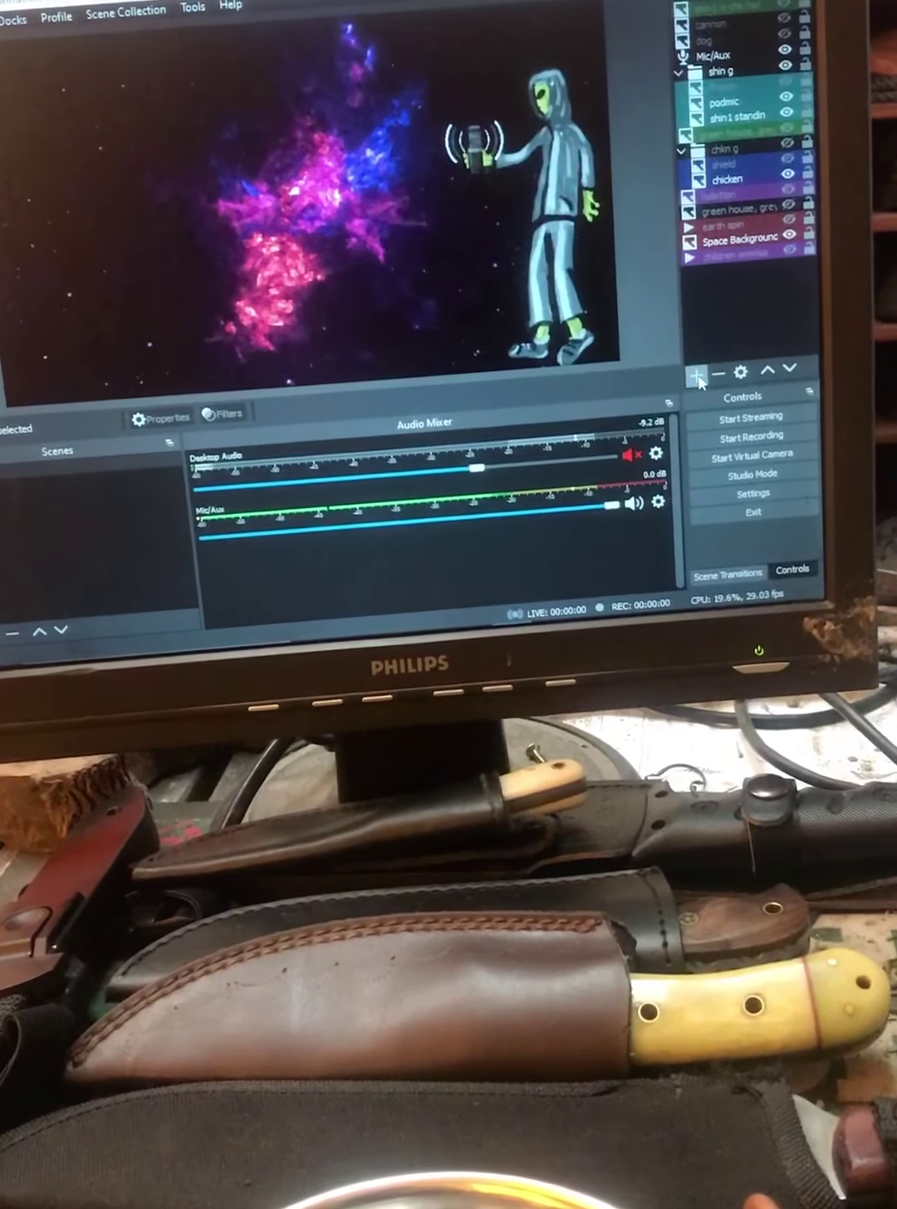
Dismiss the Add Source list, then nudge the podmic left and undo the move.
{"action": "left_click", "coordinate": [698, 377]}
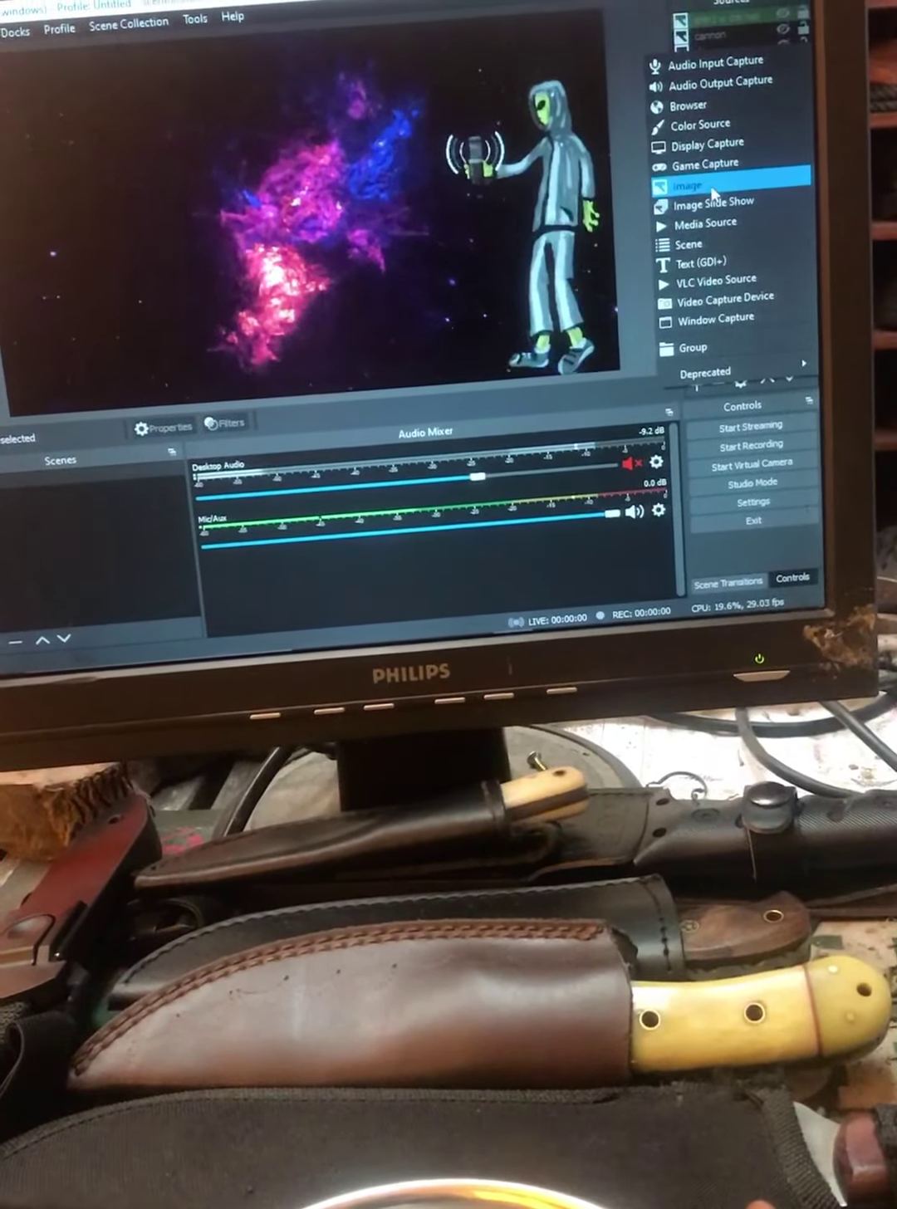
{"action": "left_click", "coordinate": [562, 179]}
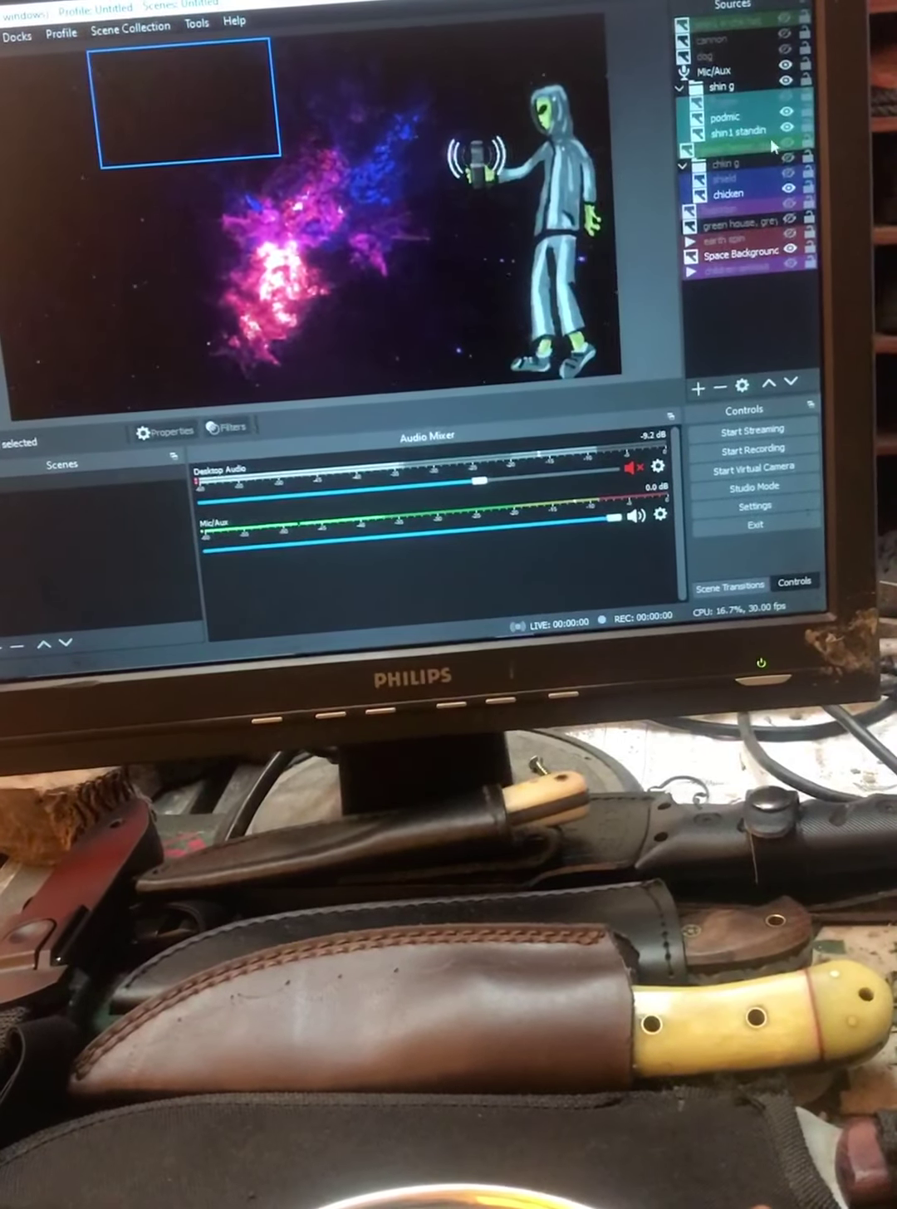
{"action": "left_click", "coordinate": [785, 112]}
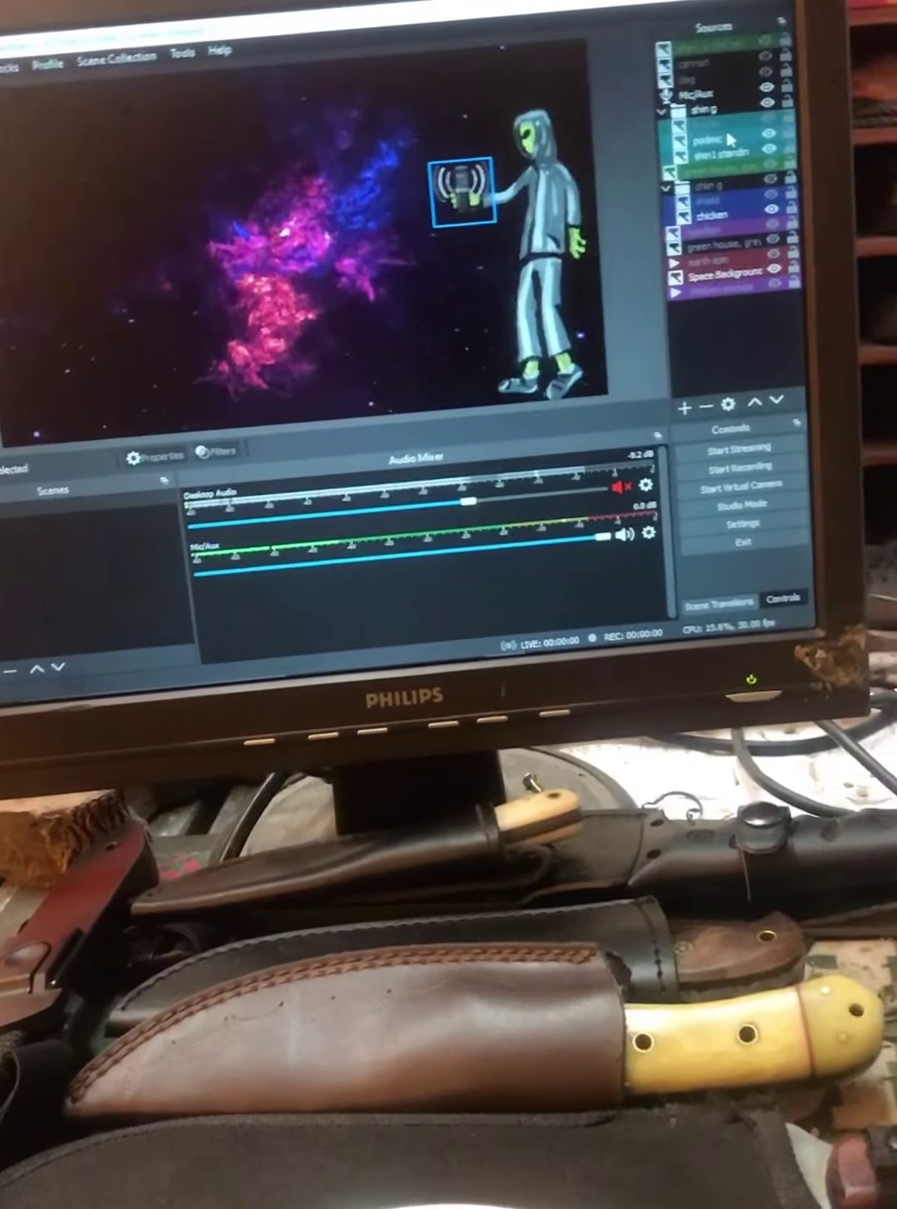
{"action": "key", "text": "Left"}
{"action": "key", "text": "Left"}
{"action": "key", "text": "Left"}
{"action": "key", "text": "ctrl+z"}
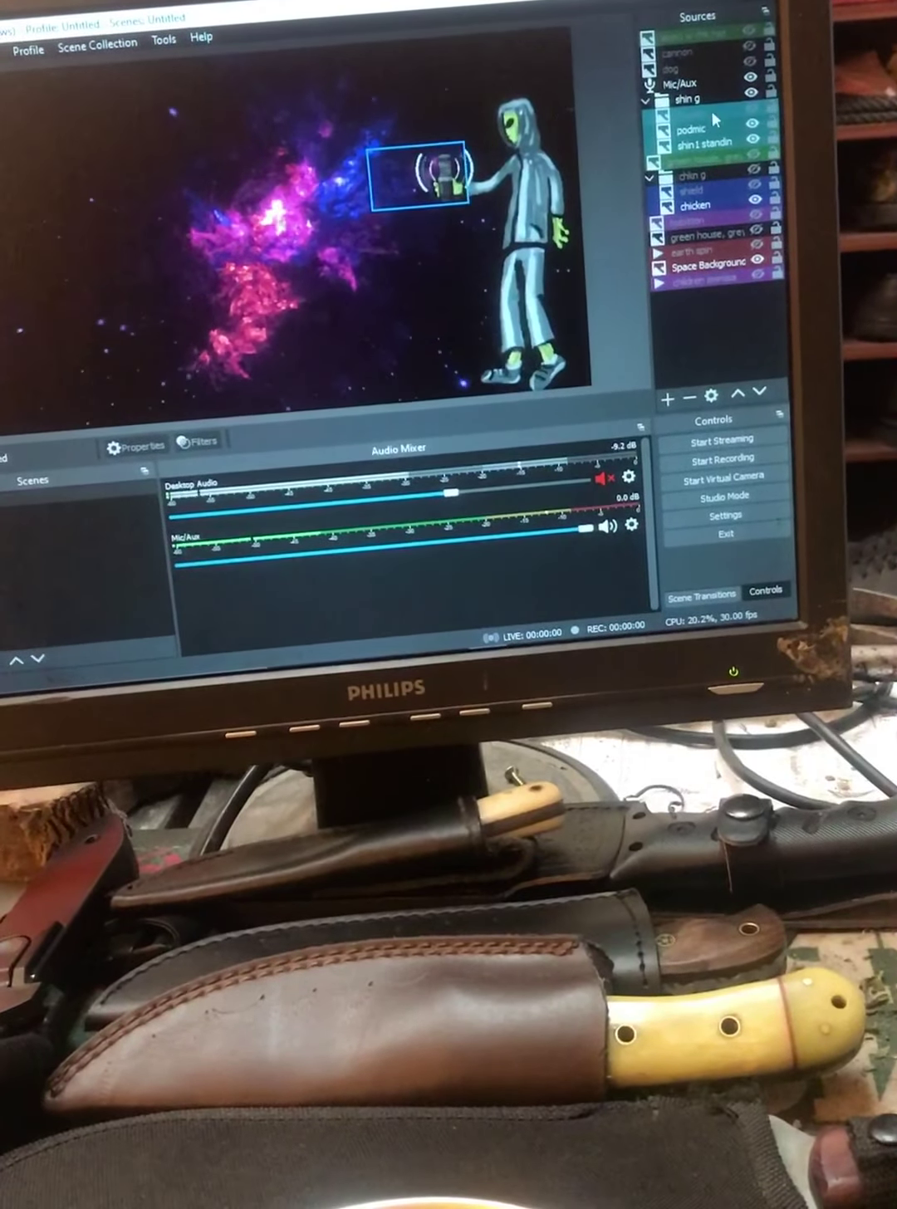
{"action": "left_click", "coordinate": [755, 127]}
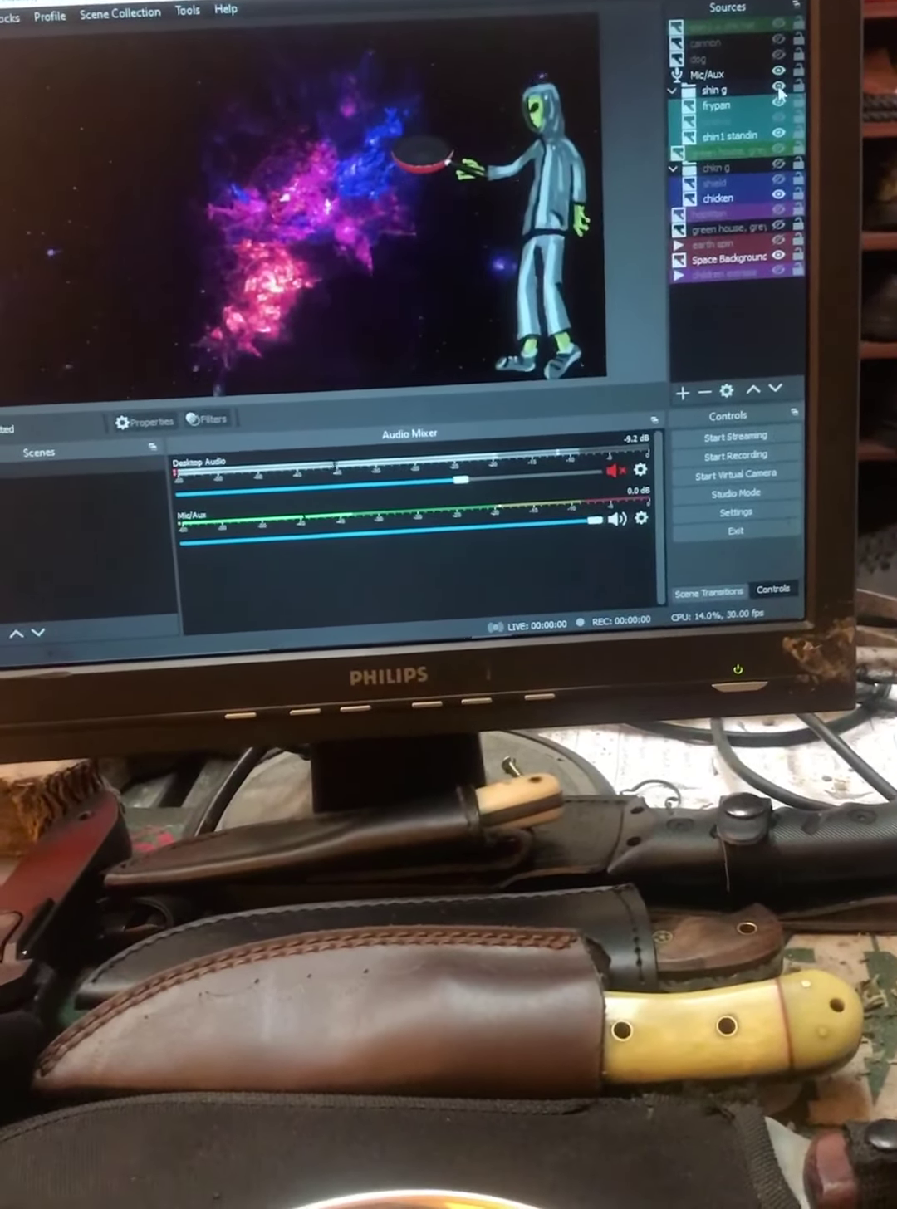
Hide the shin g group and bring up the frypan source's context menu.
{"action": "left_click", "coordinate": [779, 90]}
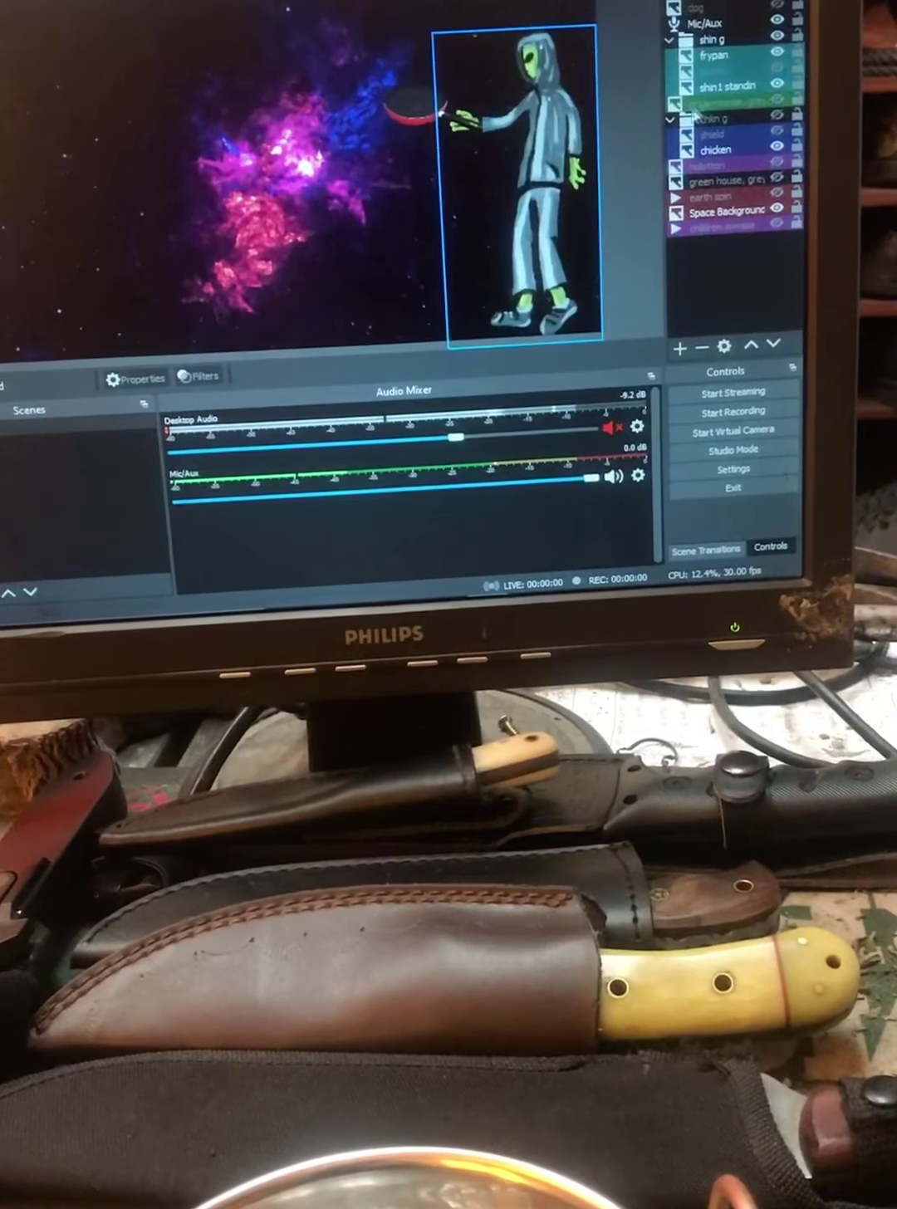
{"action": "left_click", "coordinate": [708, 57]}
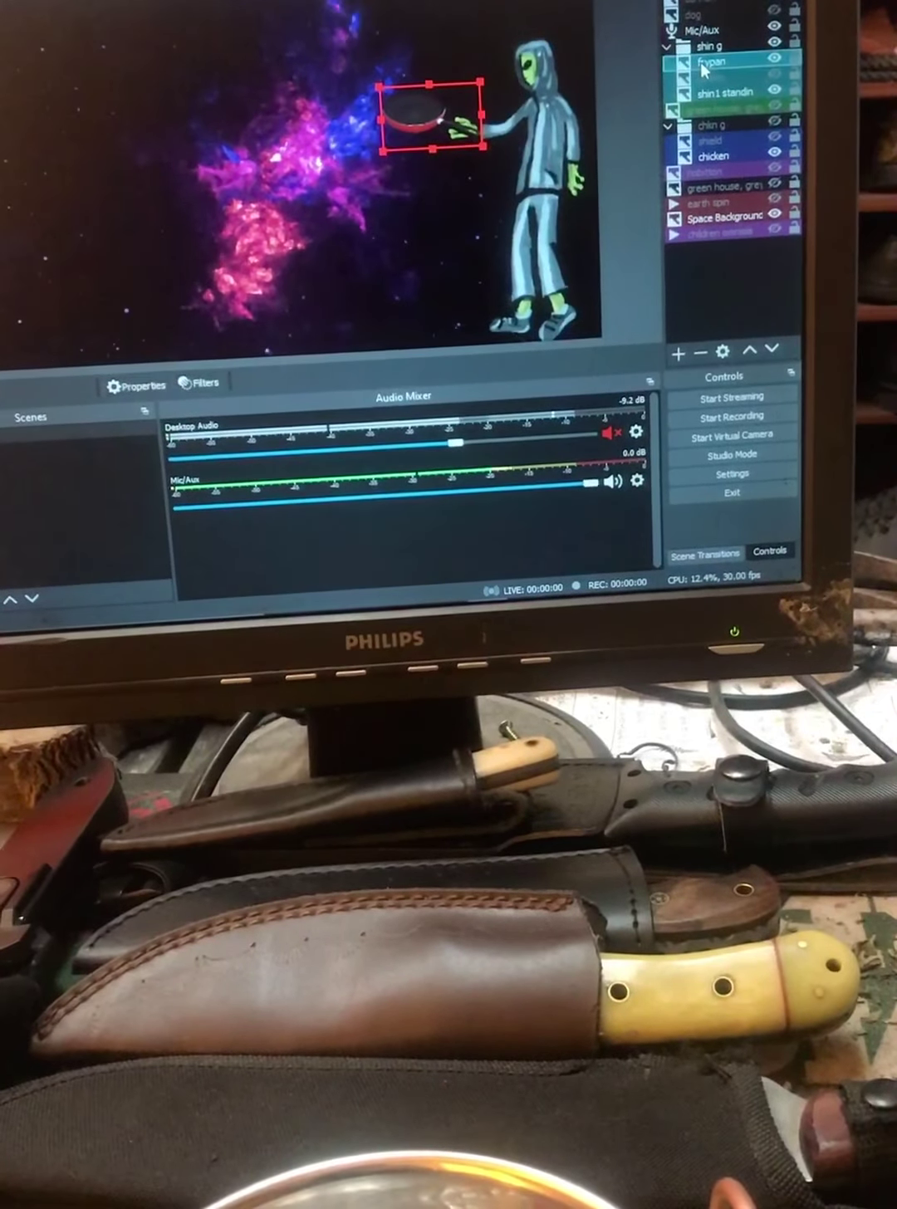
{"action": "right_click", "coordinate": [699, 61]}
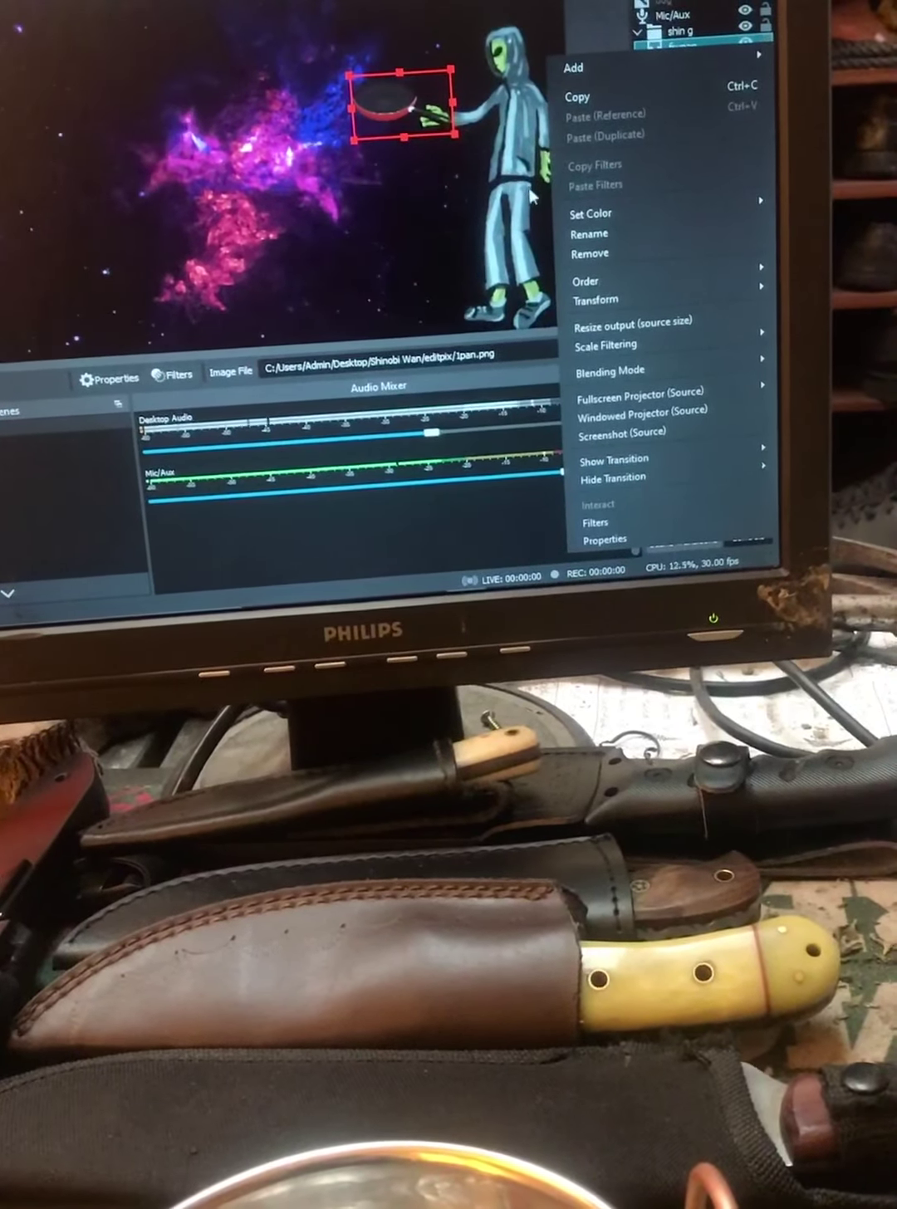
{"action": "left_click", "coordinate": [421, 200]}
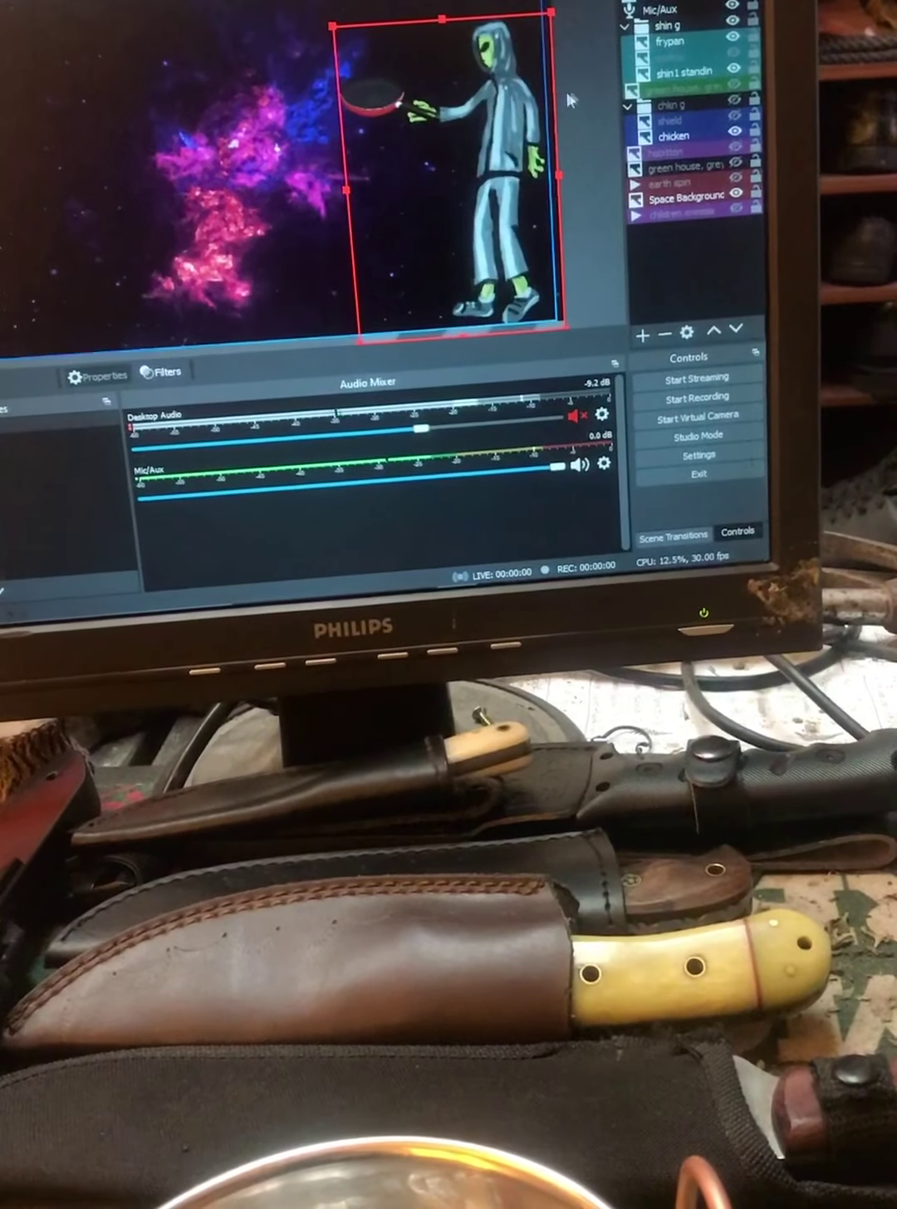
Hide frypan, show podmic, hide the shin g group, and select chikn g.
{"action": "left_click", "coordinate": [738, 49]}
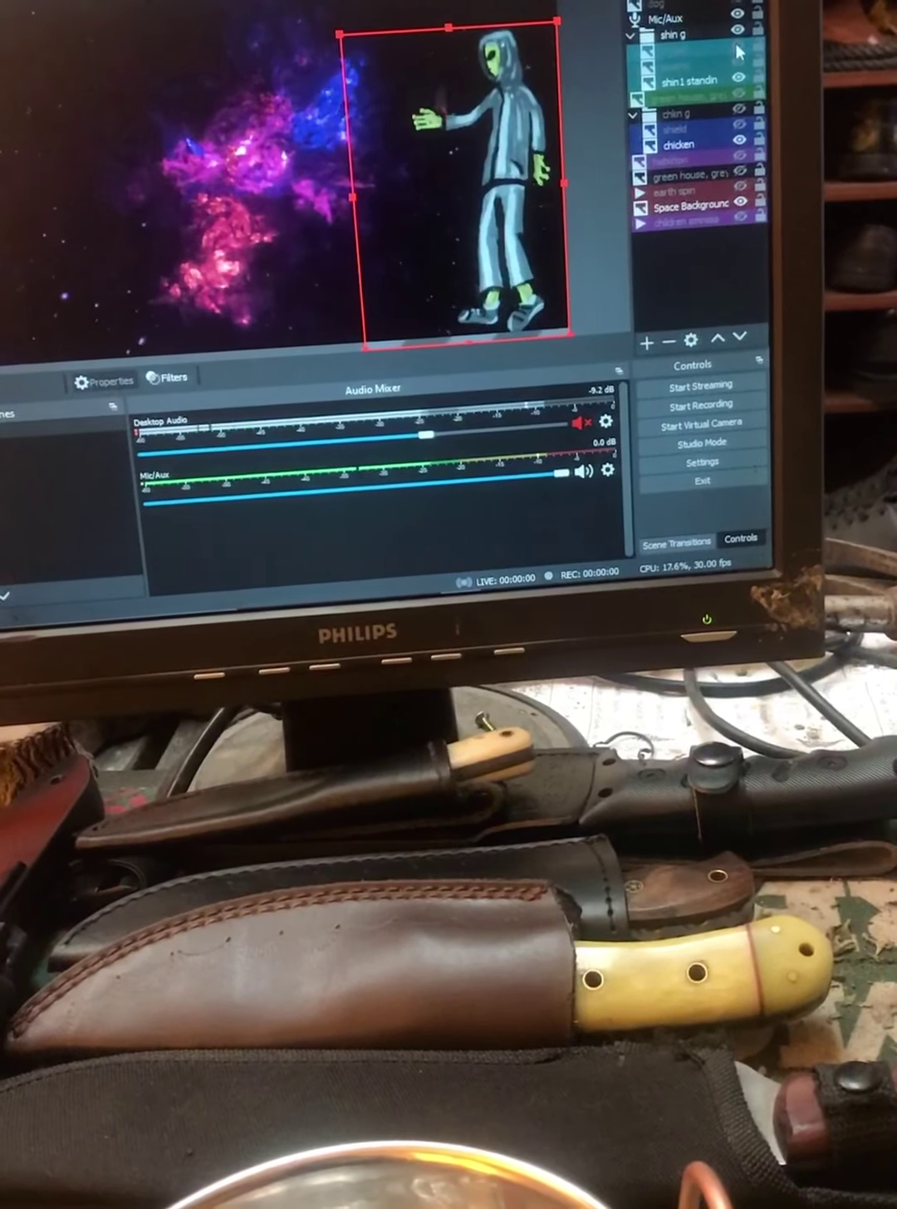
{"action": "left_click", "coordinate": [739, 68]}
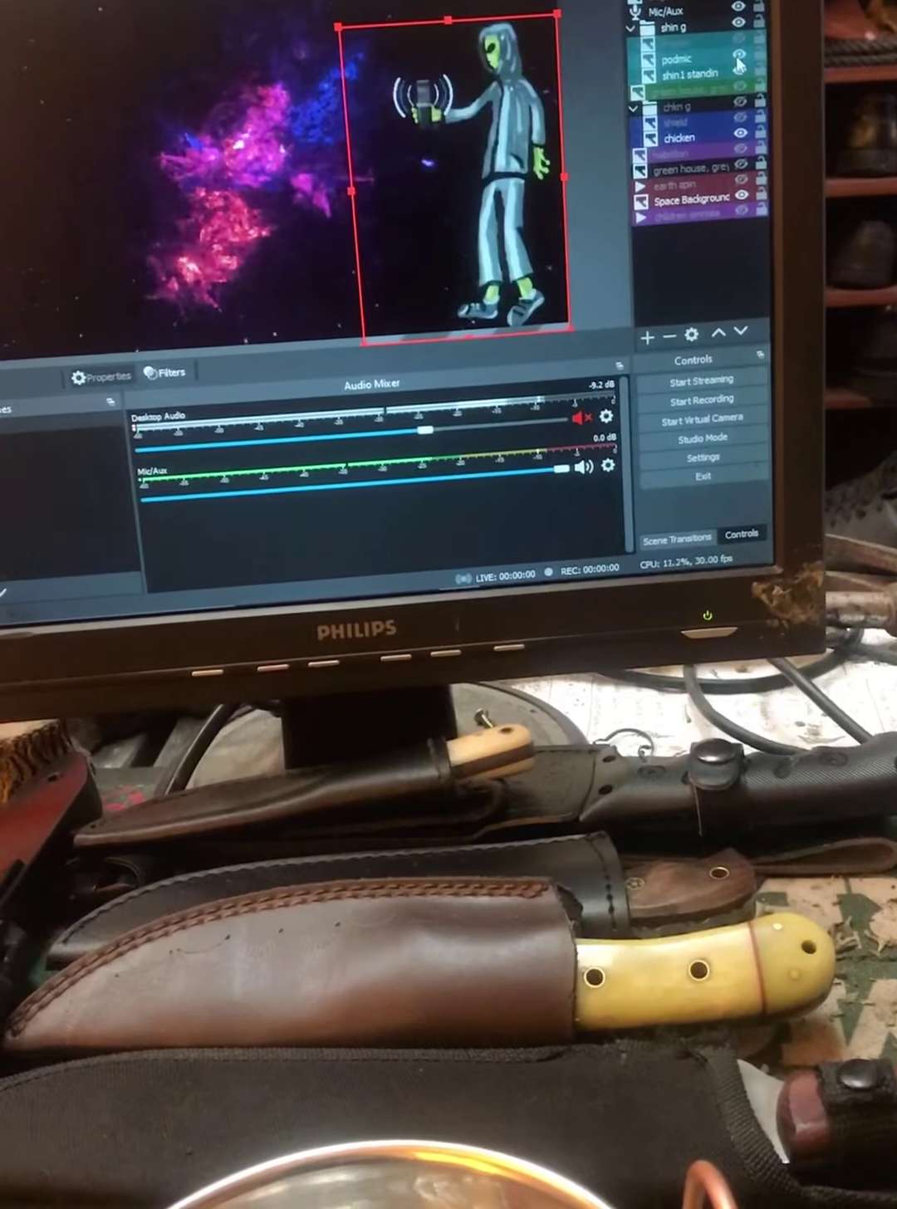
{"action": "left_click", "coordinate": [746, 40]}
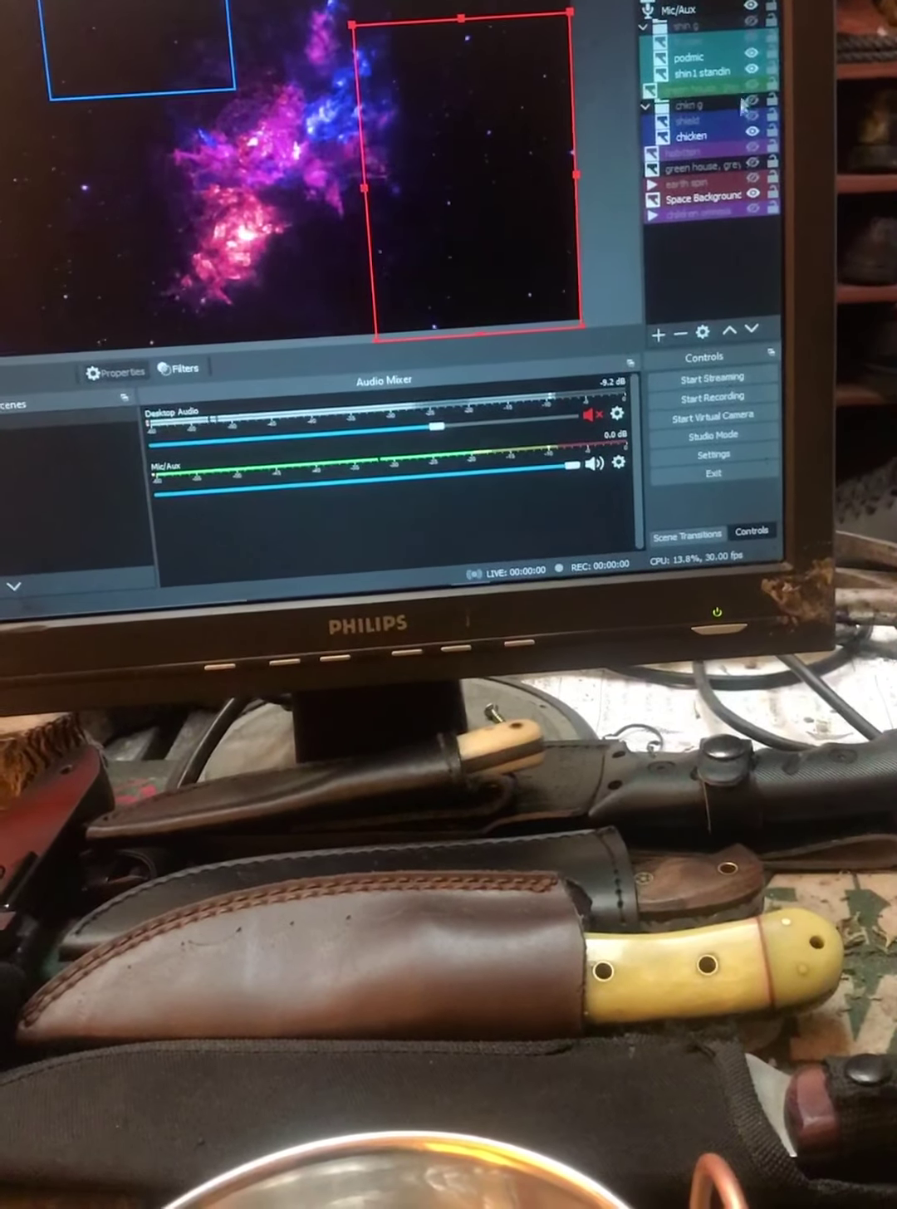
{"action": "left_click", "coordinate": [708, 104]}
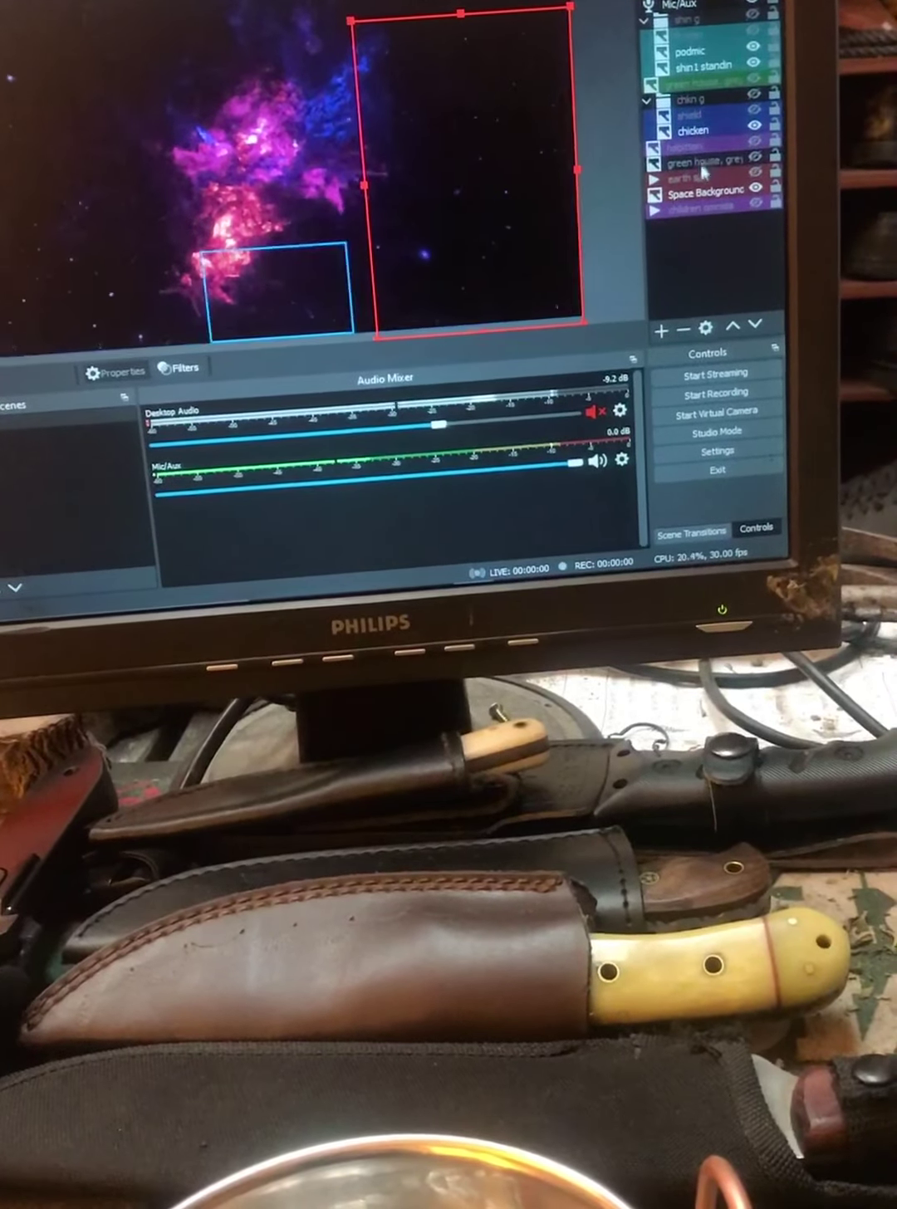
Show the earth spin source, then enlarge the globe and centre it over the nebula.
{"action": "left_click", "coordinate": [755, 185]}
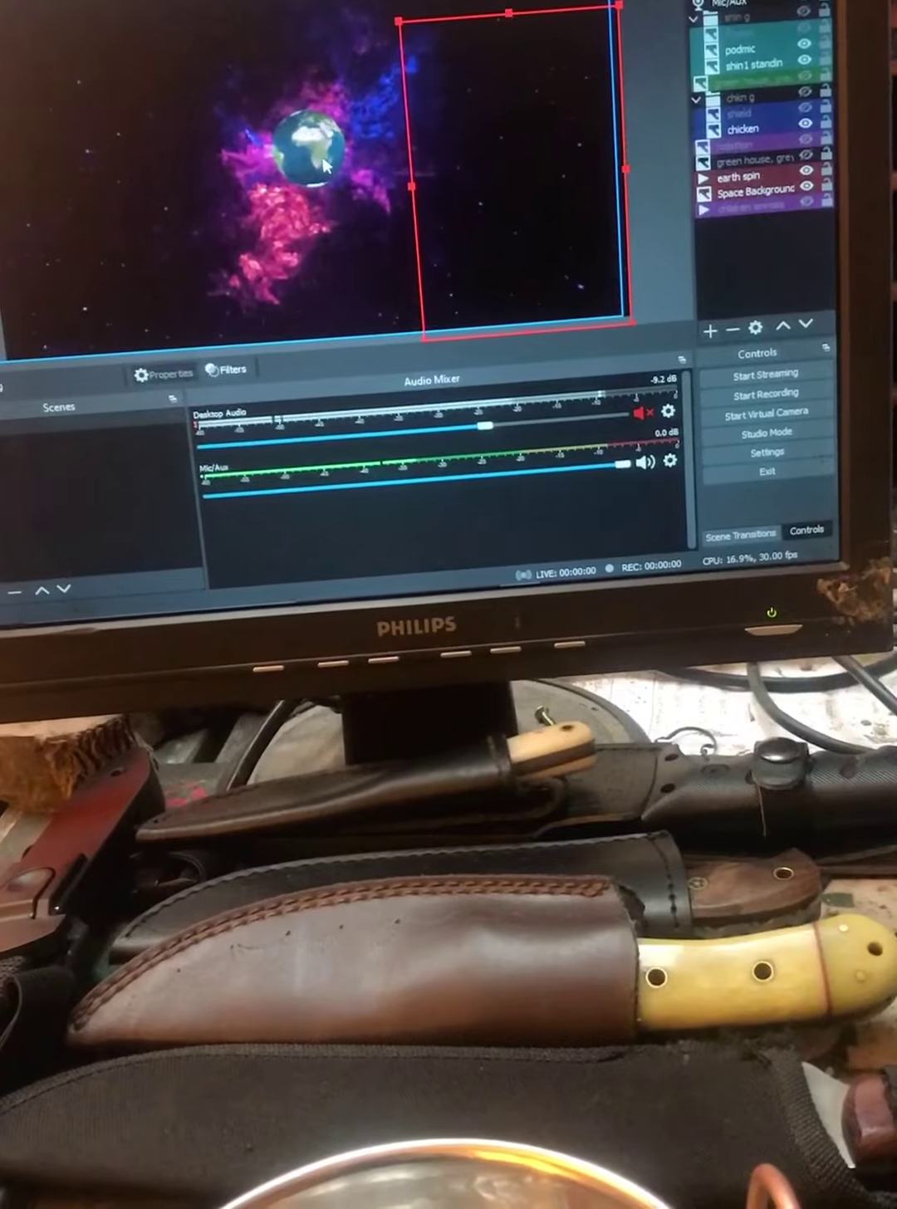
{"action": "left_click", "coordinate": [361, 158]}
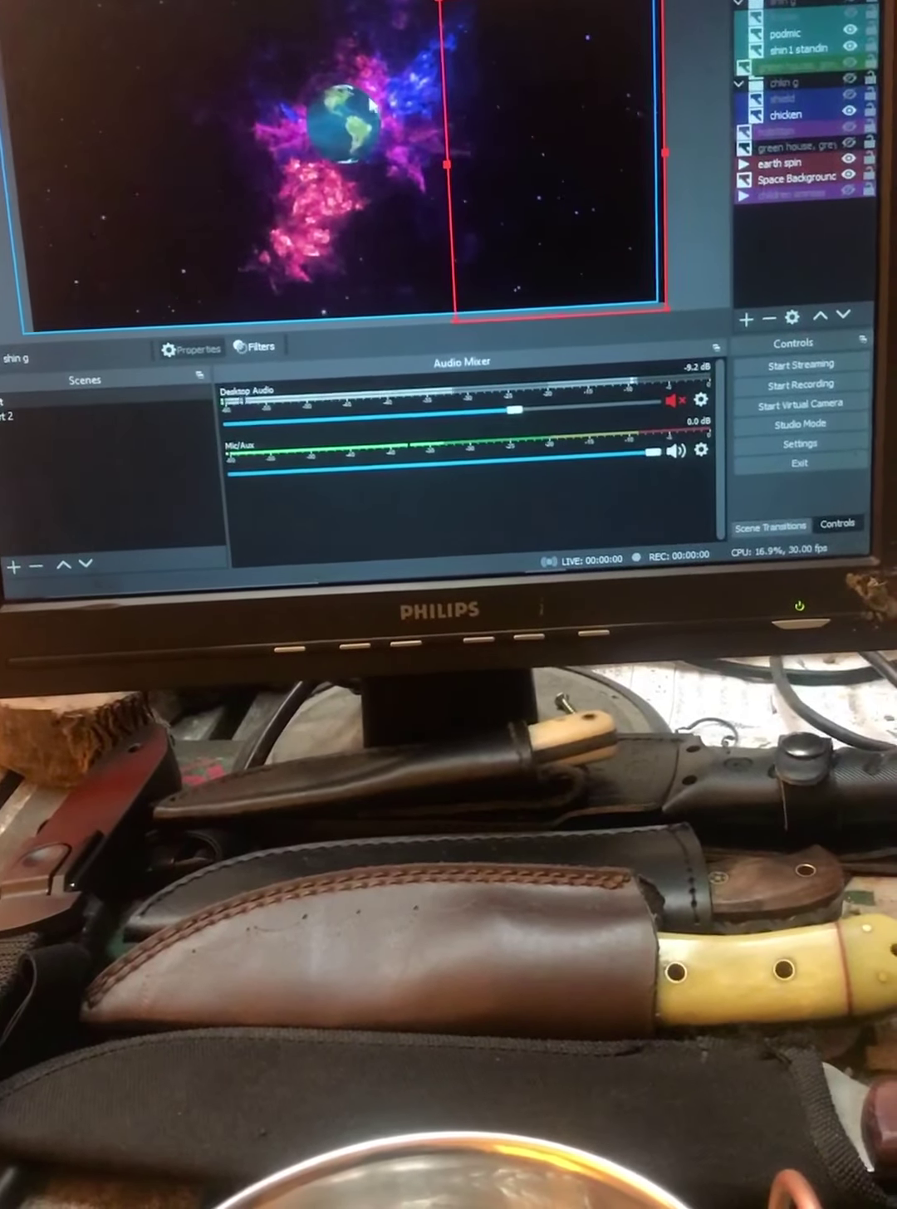
{"action": "left_click", "coordinate": [336, 140]}
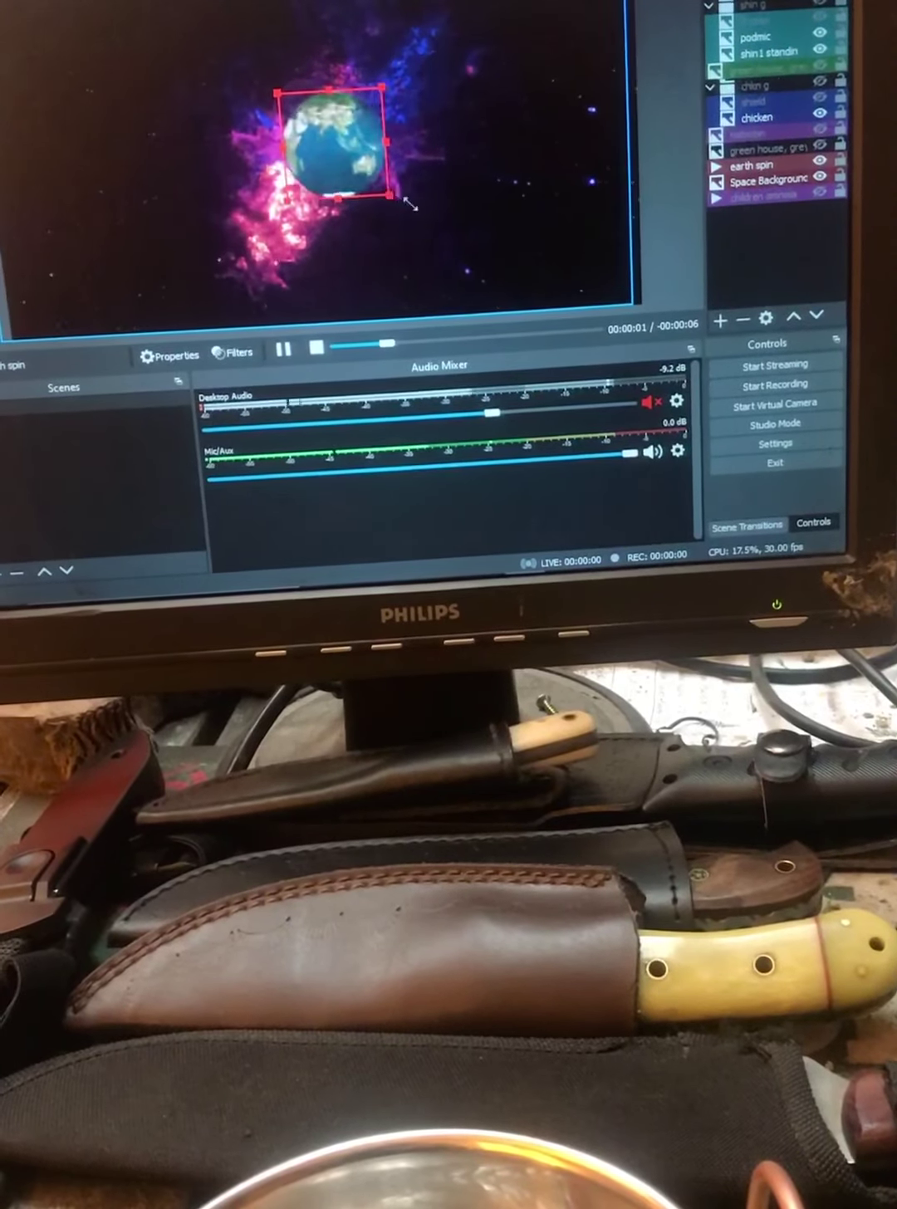
{"action": "left_click_drag", "start_coordinate": [390, 196], "coordinate": [477, 283]}
{"action": "mouse_move", "coordinate": [377, 174]}
{"action": "left_mouse_down"}
{"action": "mouse_move", "coordinate": [236, 170]}
{"action": "mouse_move", "coordinate": [311, 113]}
{"action": "left_mouse_up"}
{"action": "mouse_move", "coordinate": [392, 222]}
{"action": "left_mouse_down"}
{"action": "mouse_move", "coordinate": [405, 210]}
{"action": "mouse_move", "coordinate": [326, 147]}
{"action": "left_mouse_up"}
{"action": "left_click_drag", "start_coordinate": [282, 89], "coordinate": [340, 123]}
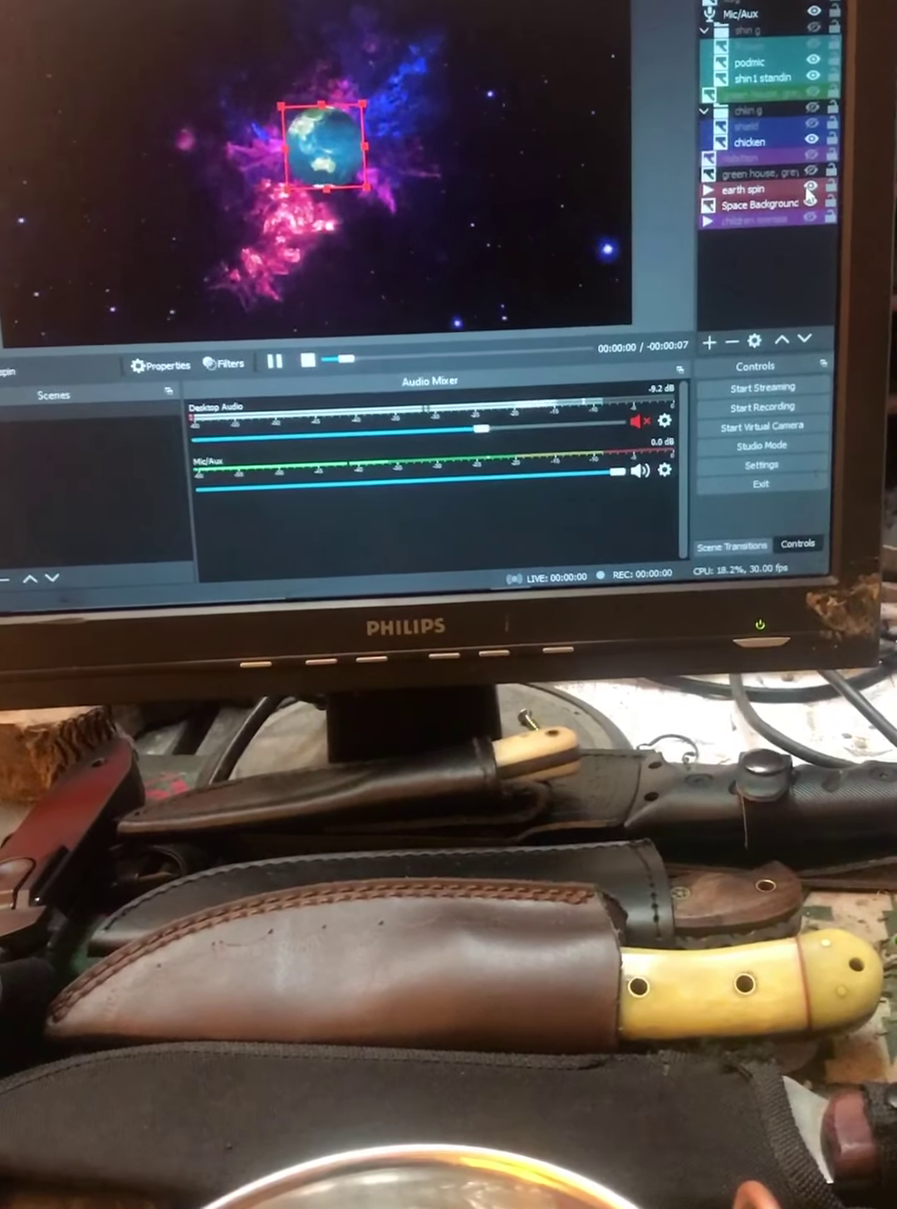
Hide the earth spin source and toggle the children omnisia source's visibility.
{"action": "left_click", "coordinate": [814, 186]}
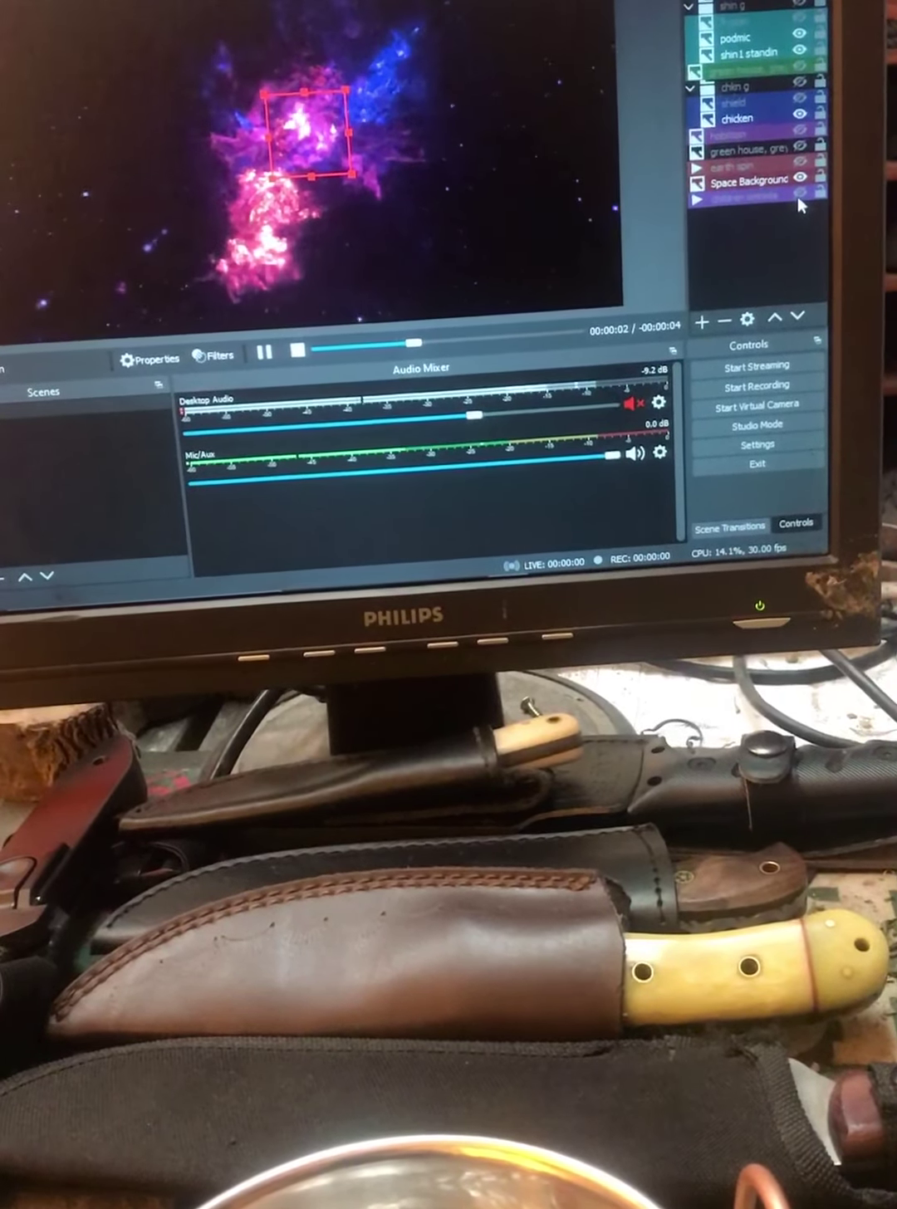
{"action": "left_click", "coordinate": [799, 195]}
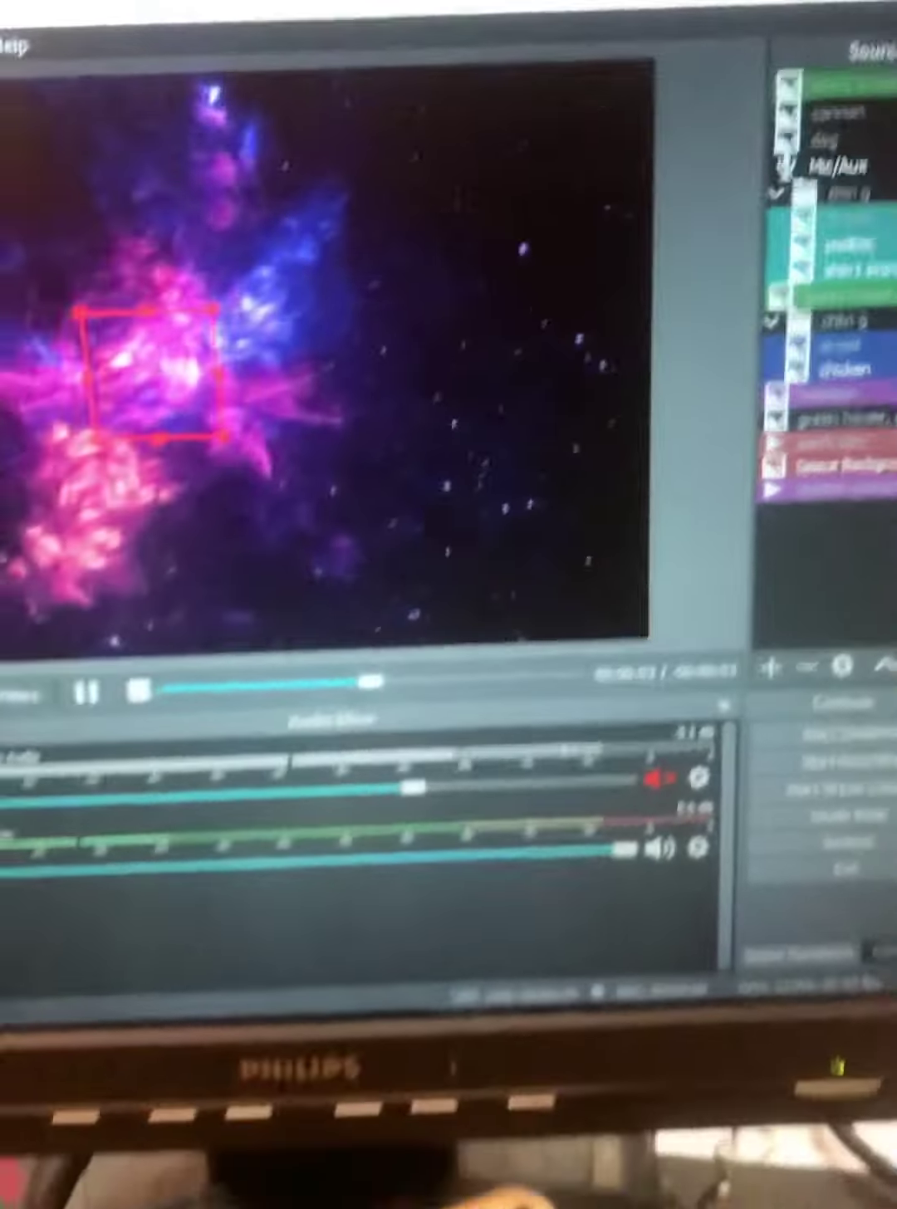
Drag the UFO image over the nebula and scale it up from its tiny size.
{"action": "left_click", "coordinate": [680, 284]}
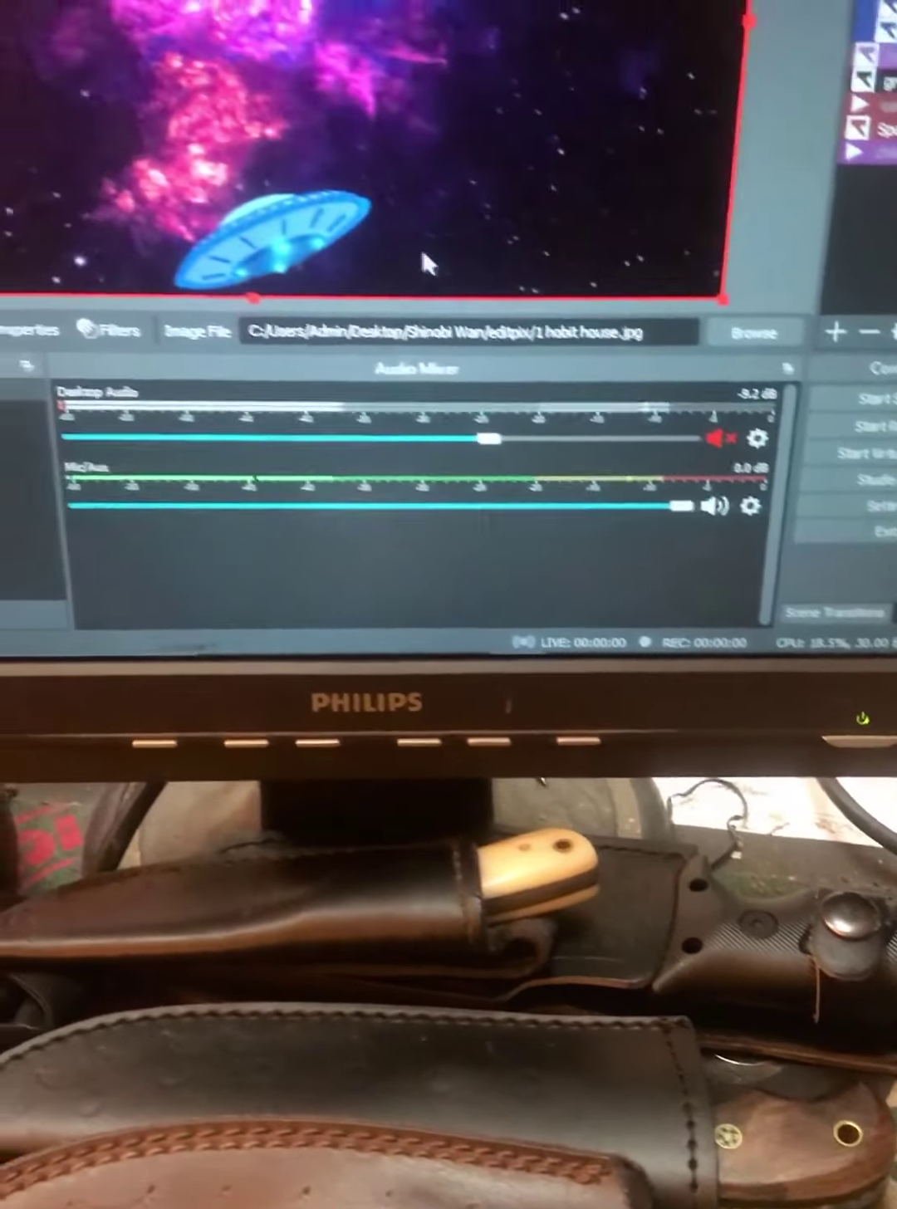
{"action": "left_click", "coordinate": [283, 241]}
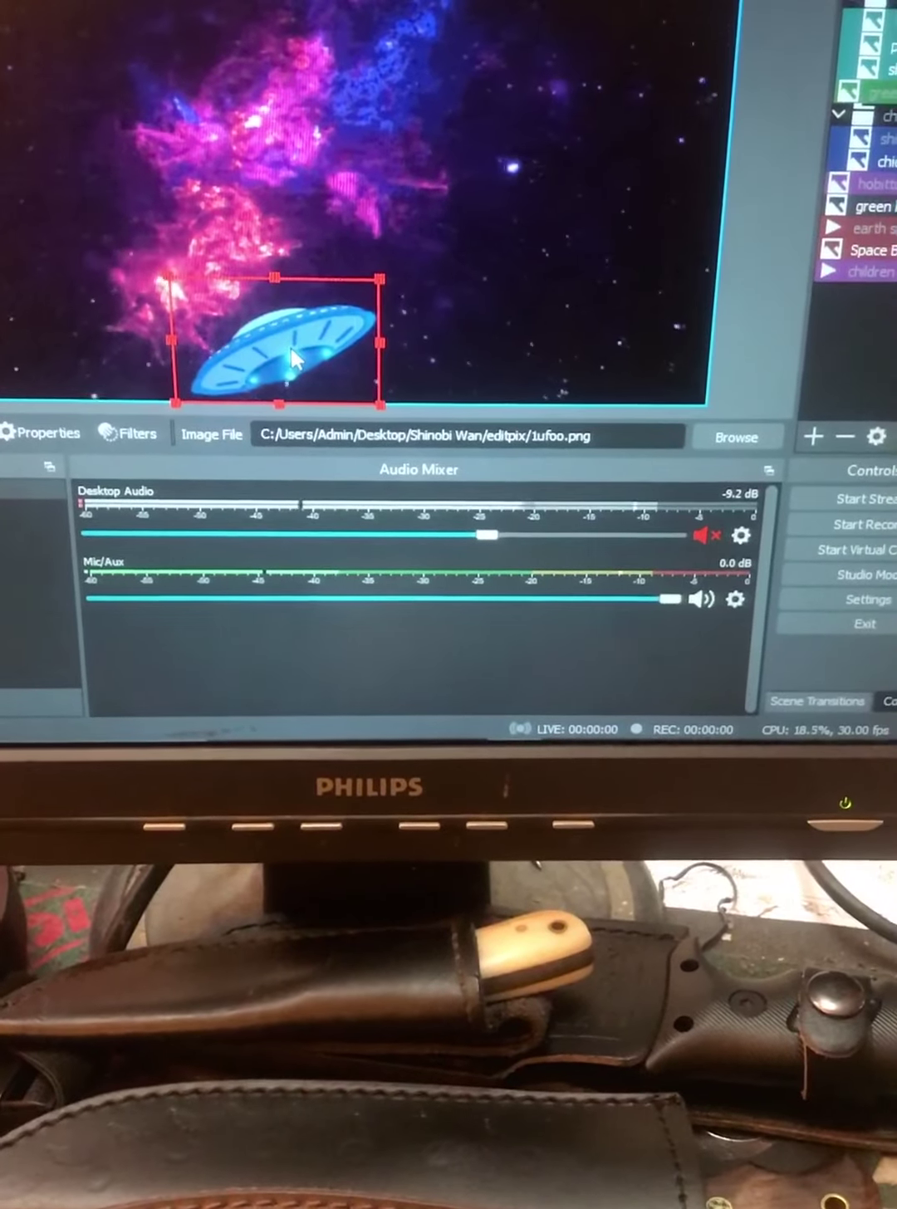
{"action": "left_click_drag", "start_coordinate": [291, 356], "coordinate": [318, 318]}
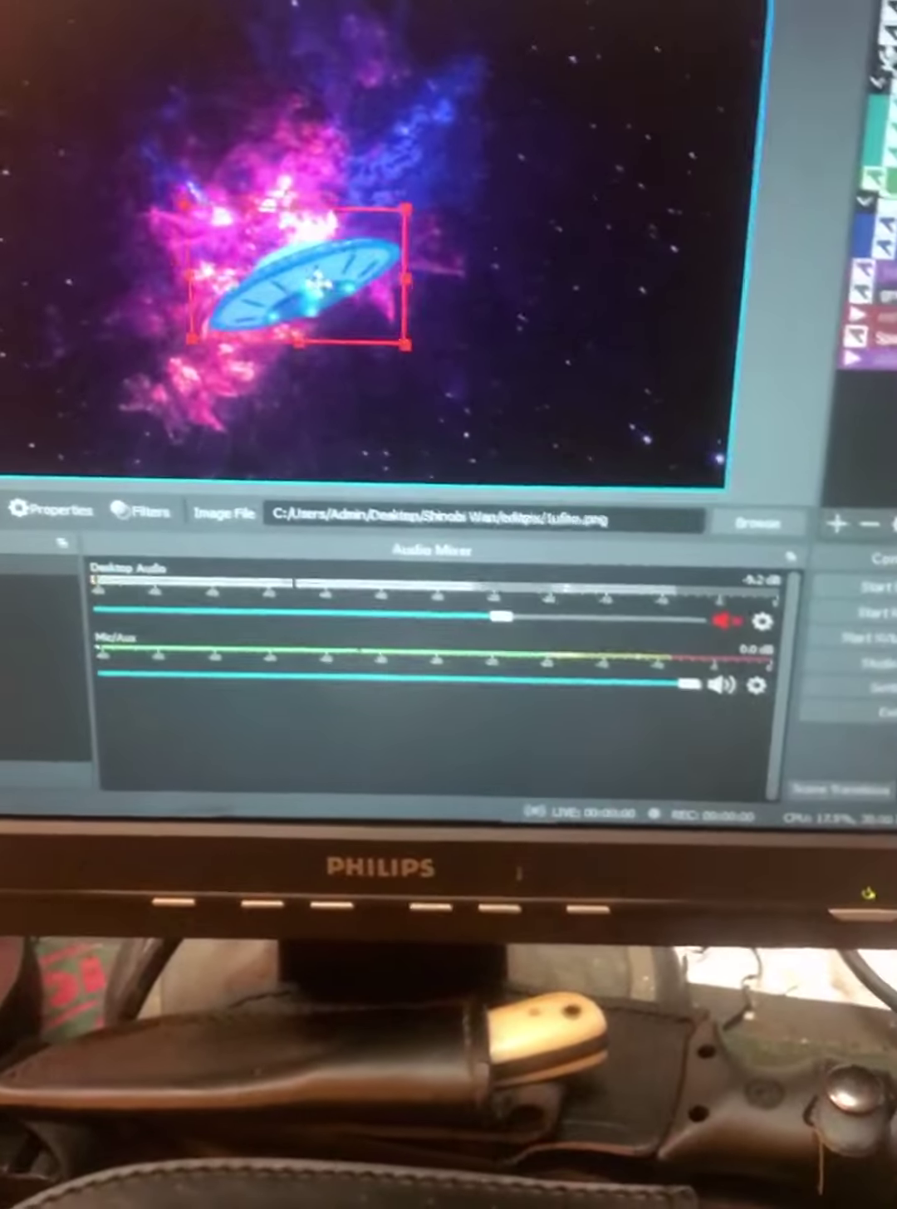
{"action": "left_click_drag", "start_coordinate": [321, 279], "coordinate": [388, 388]}
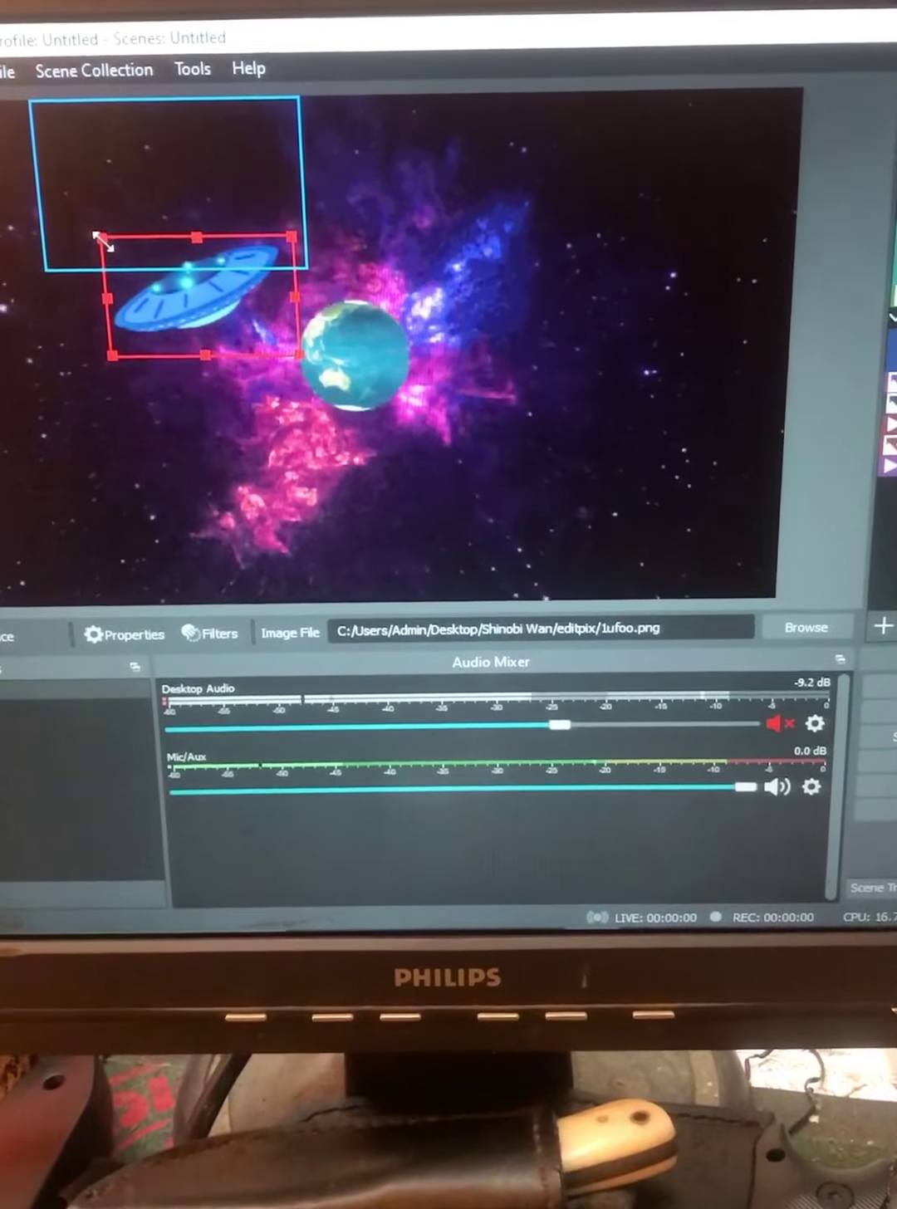
{"action": "left_click_drag", "start_coordinate": [352, 381], "coordinate": [537, 512]}
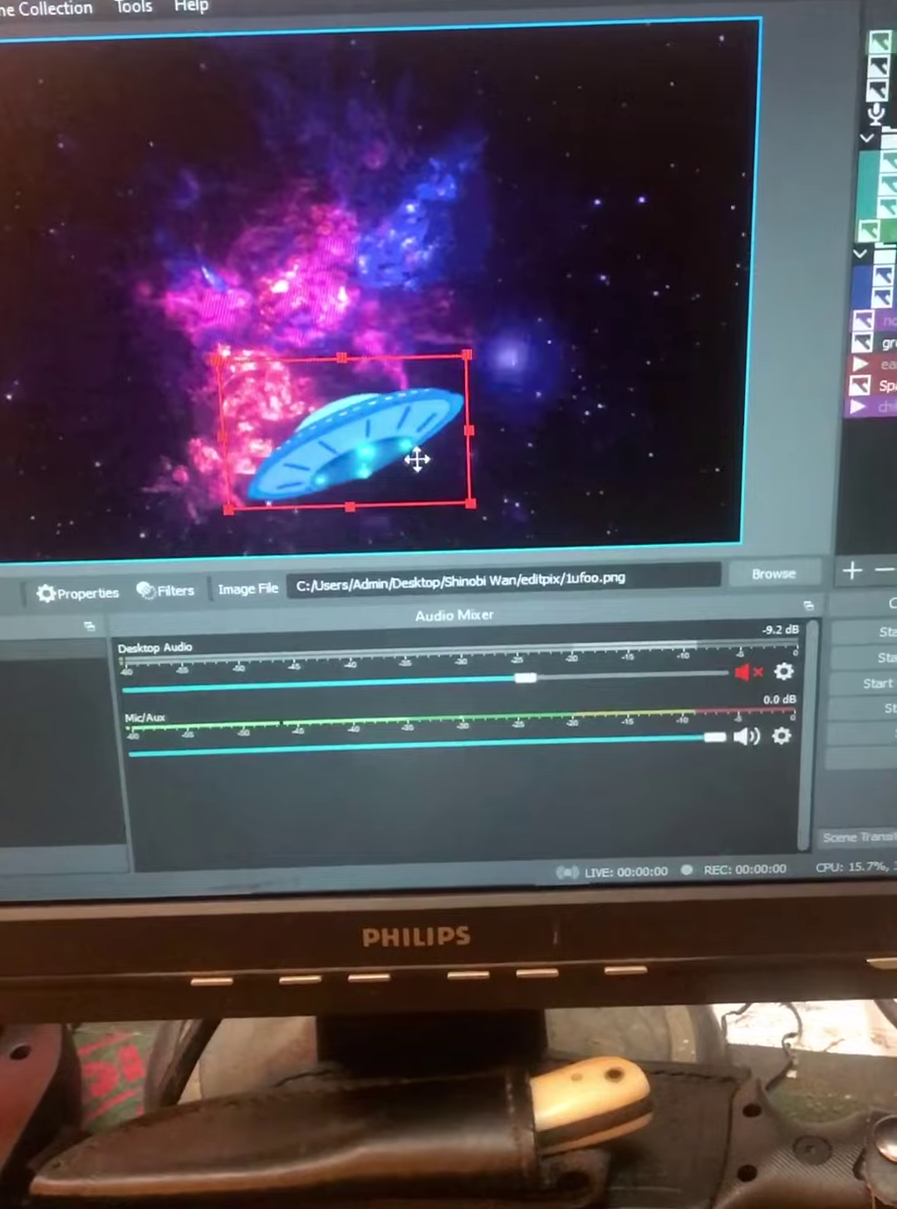
Drag the UFO down and to the left over the nebula.
{"action": "left_click_drag", "start_coordinate": [425, 407], "coordinate": [381, 524]}
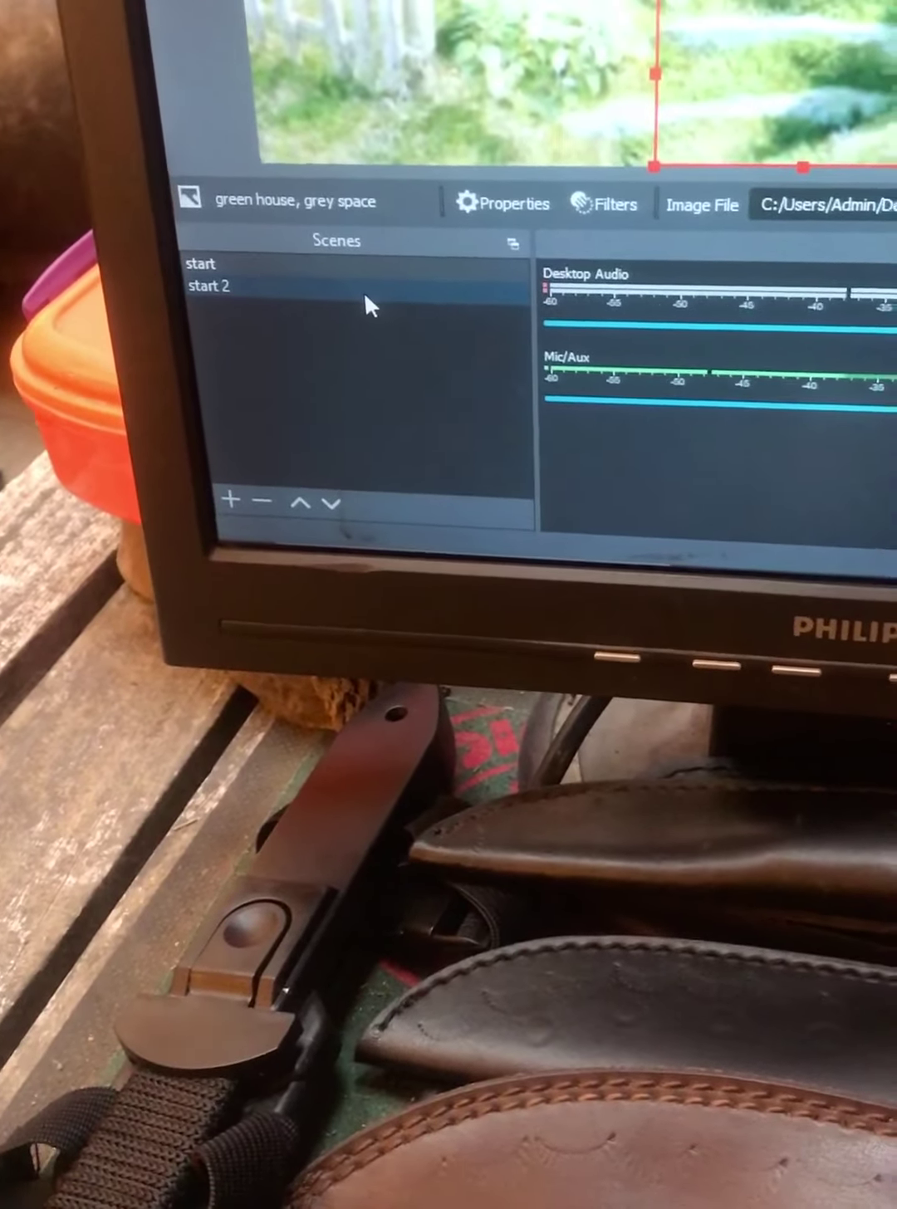
Return to the space scene, move a source to the right edge, and show Display Capture.
{"action": "left_click", "coordinate": [364, 283]}
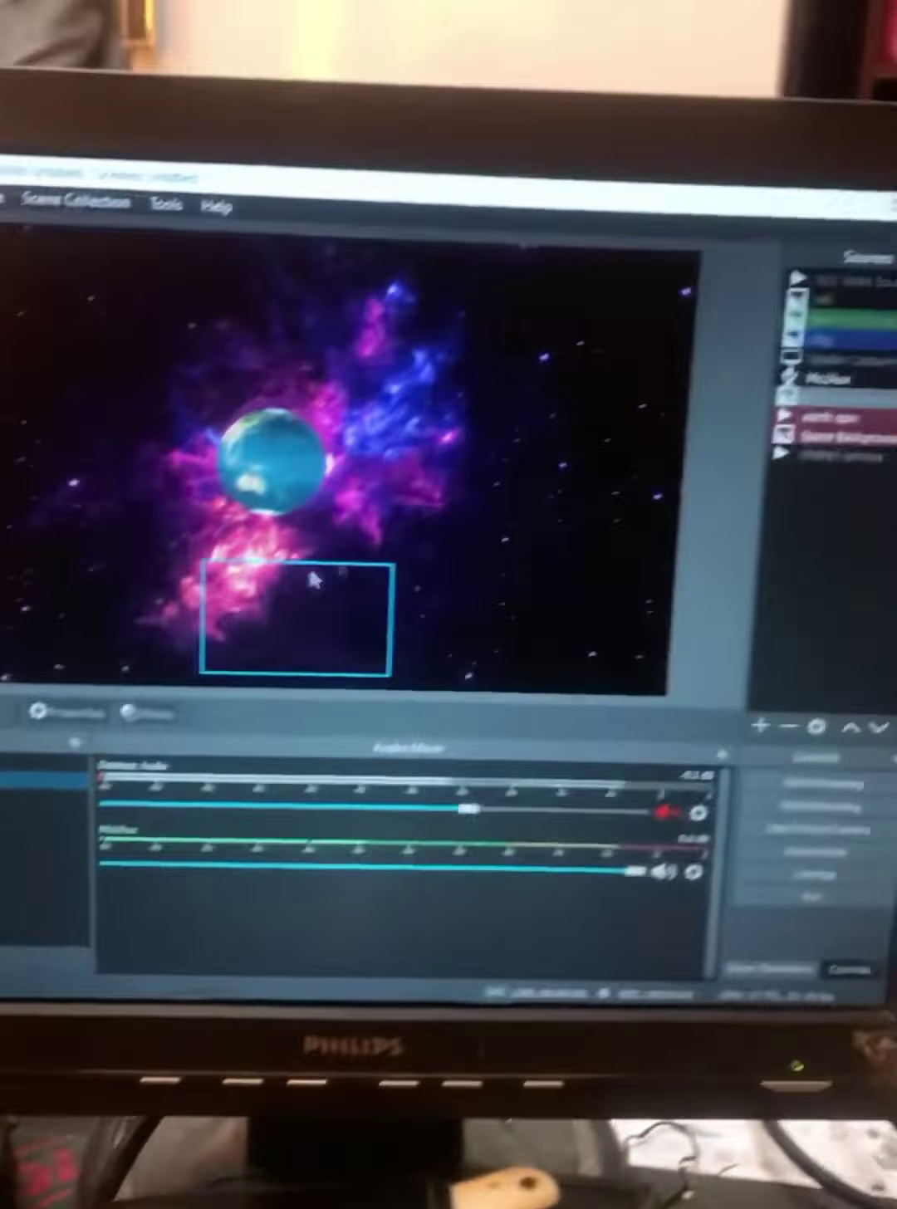
{"action": "left_click_drag", "start_coordinate": [313, 580], "coordinate": [585, 529]}
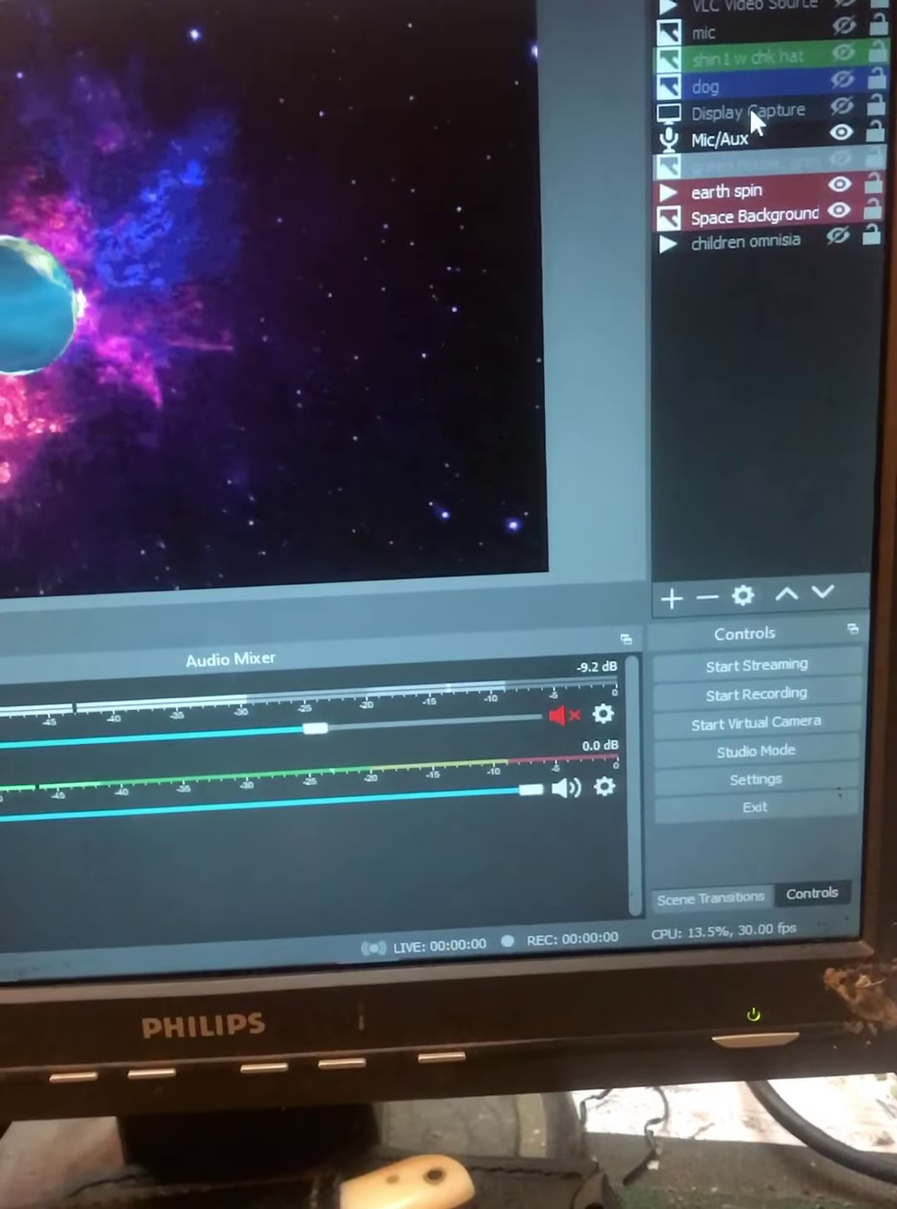
{"action": "left_click", "coordinate": [742, 110]}
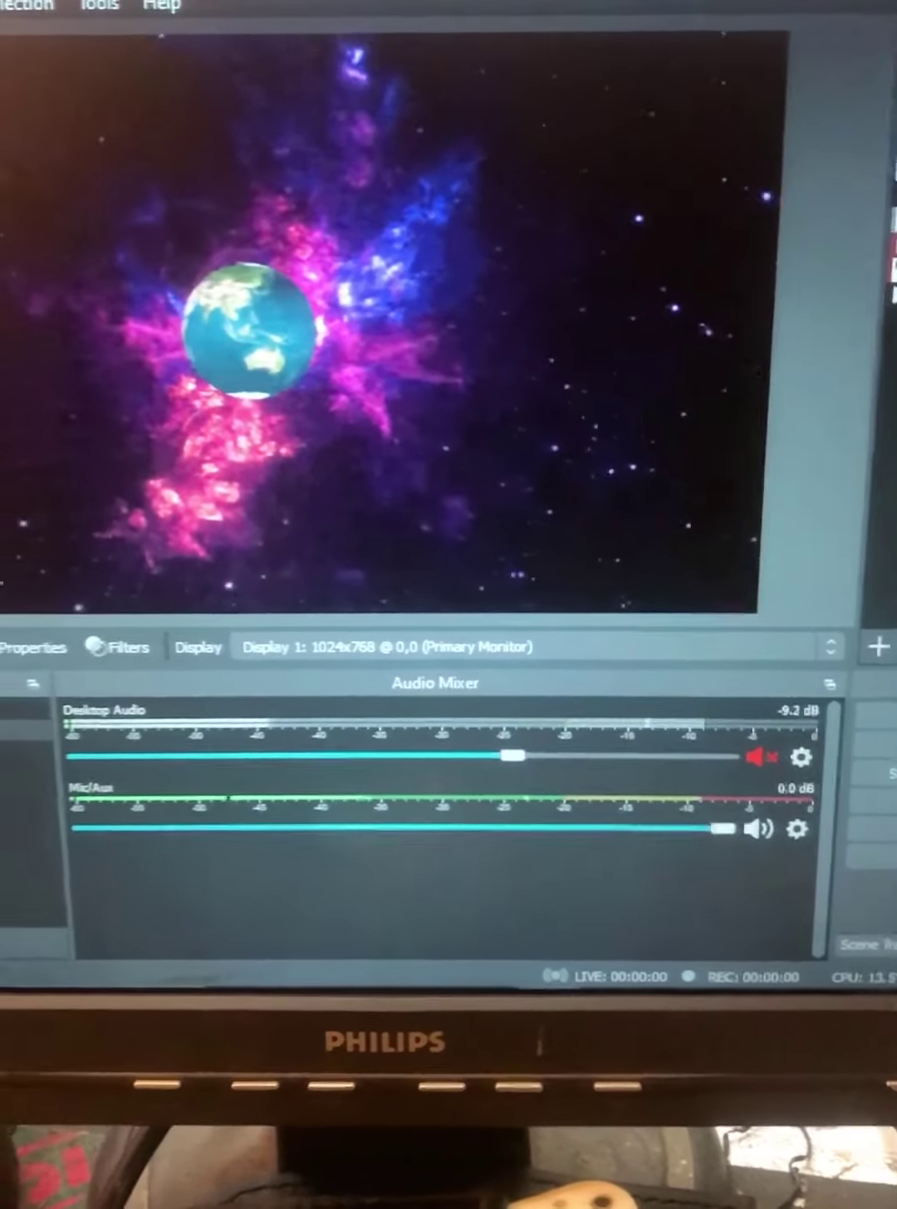
{"action": "left_click", "coordinate": [888, 144]}
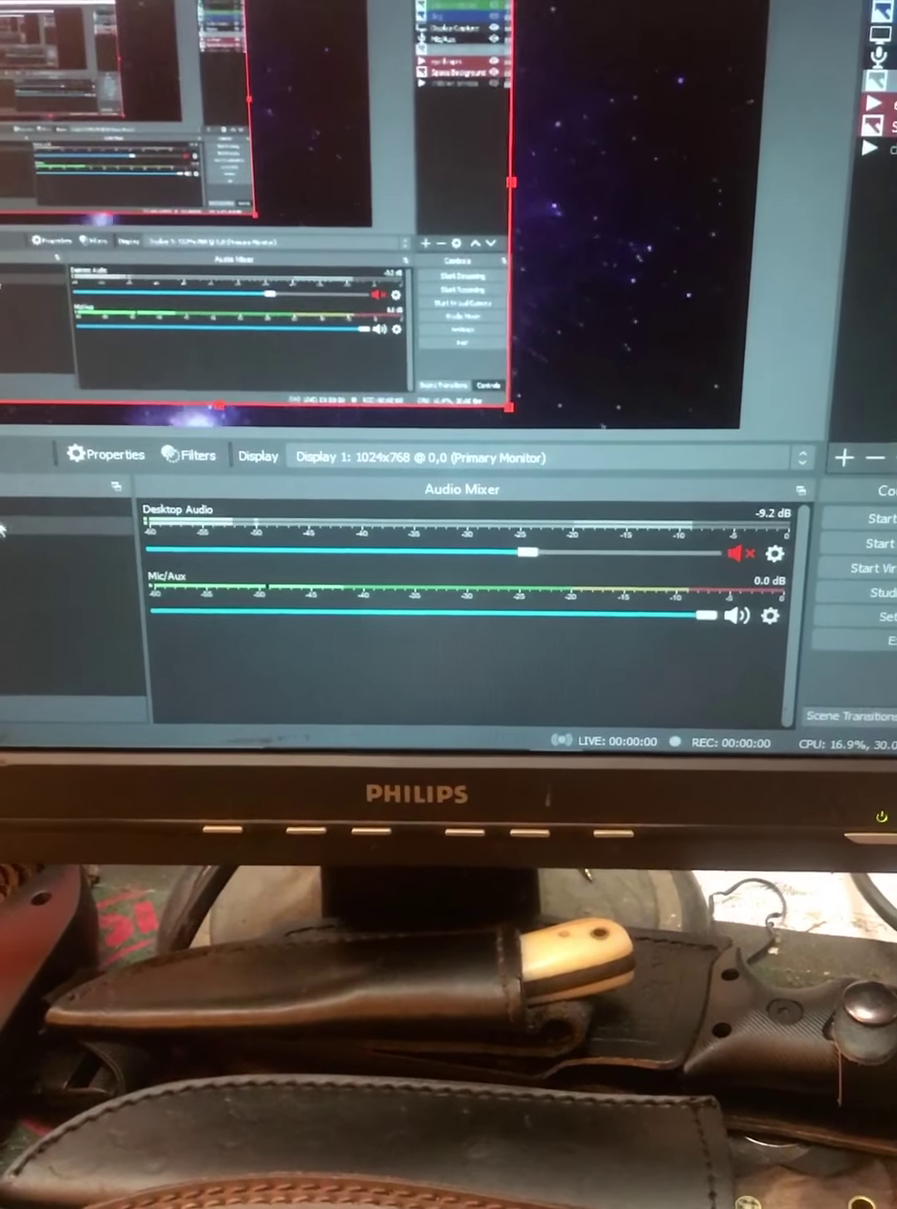
Switch the preview to the hobbit house scene with the UFO and space background.
{"action": "left_click", "coordinate": [3, 529]}
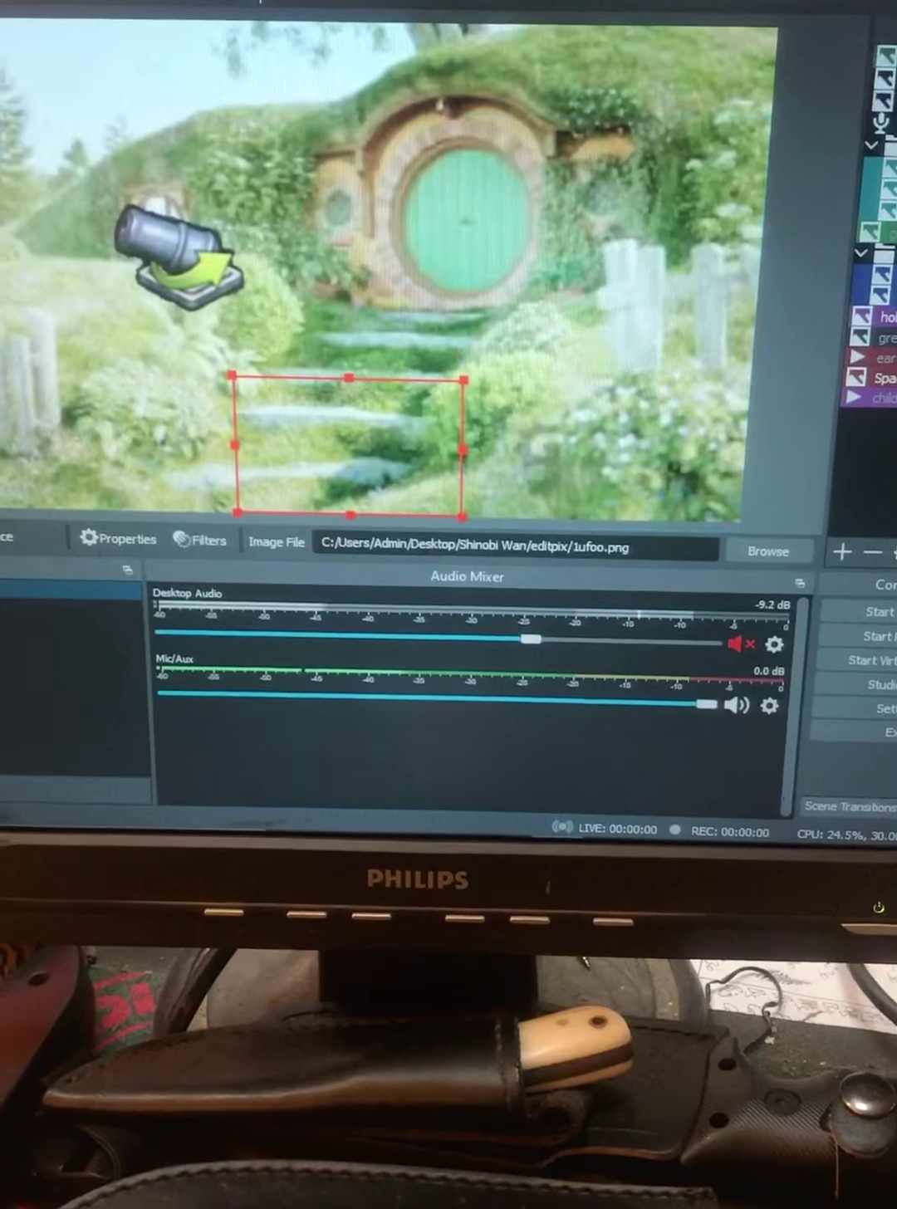